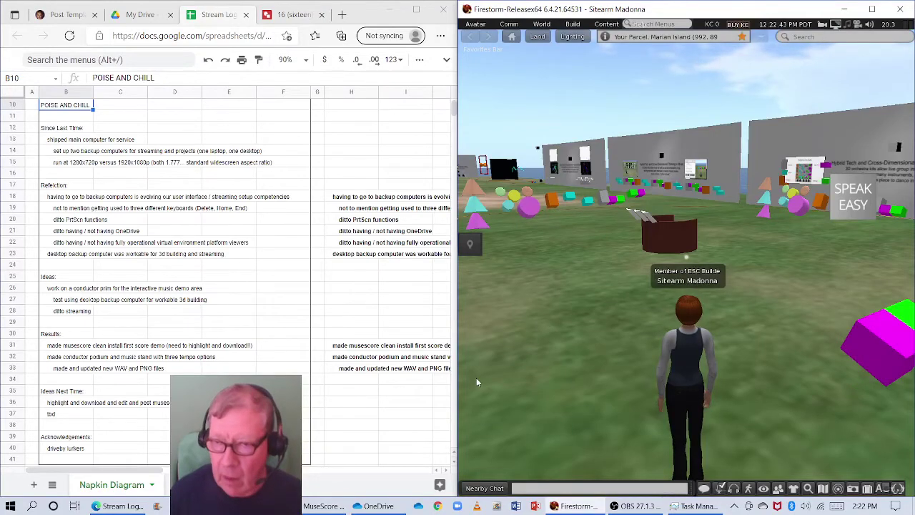
Seat the avatar on the small block on the Hybrid Tech wall, and stand it back up.
key(Right)
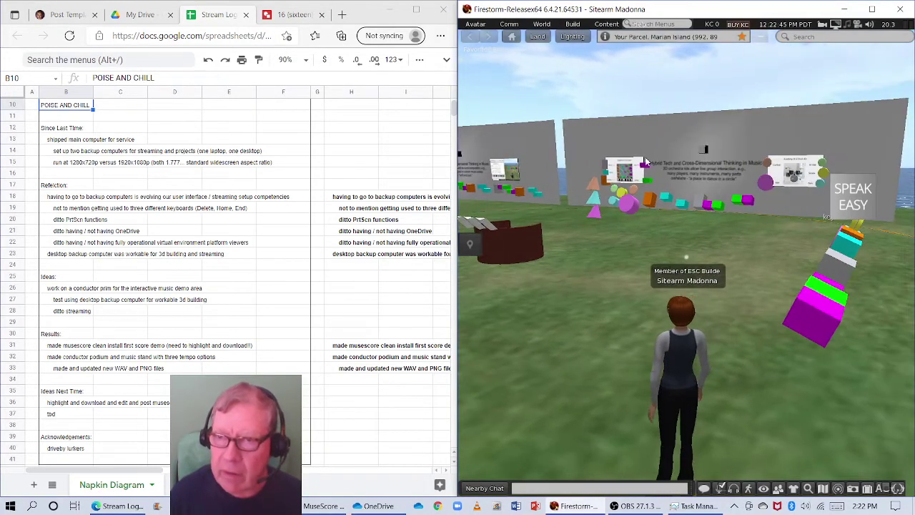
click(701, 152)
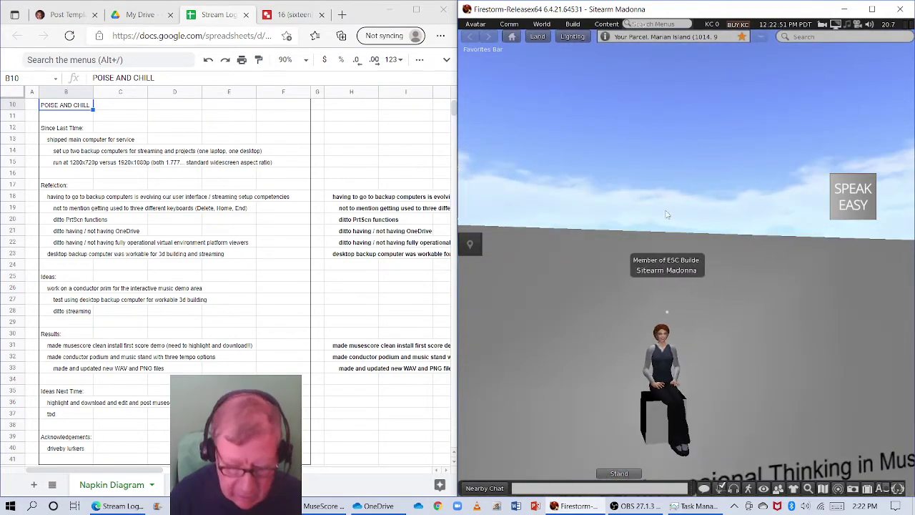
drag(669, 392, 686, 472)
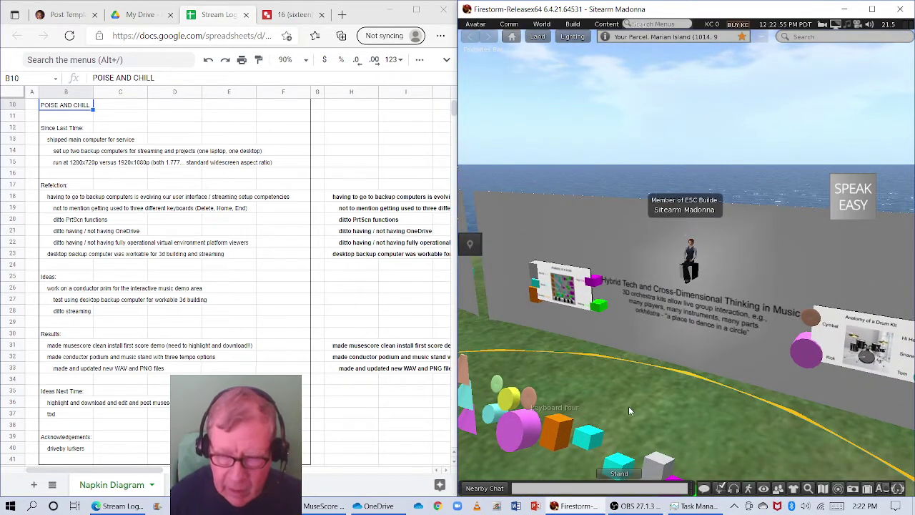
click(613, 474)
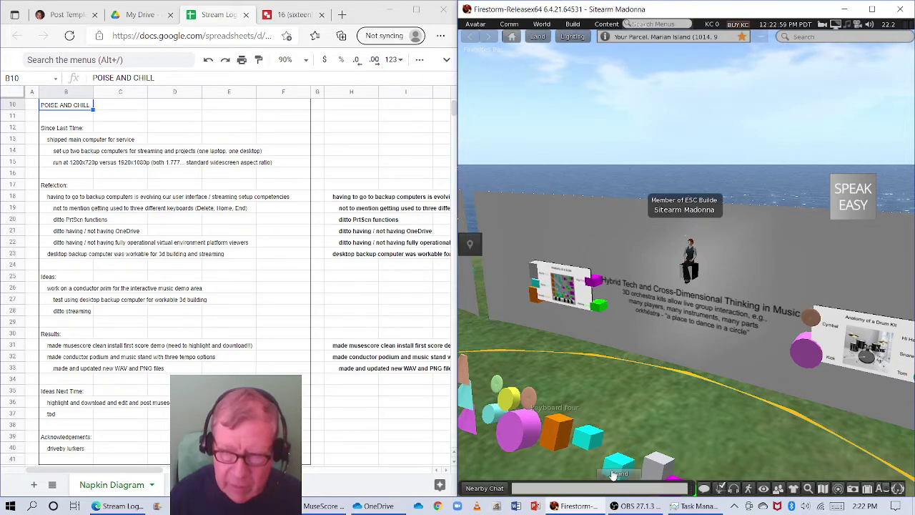
Walk the avatar across the field past the instrument shapes to the round conductor podium, facing its music stand.
key(Left)
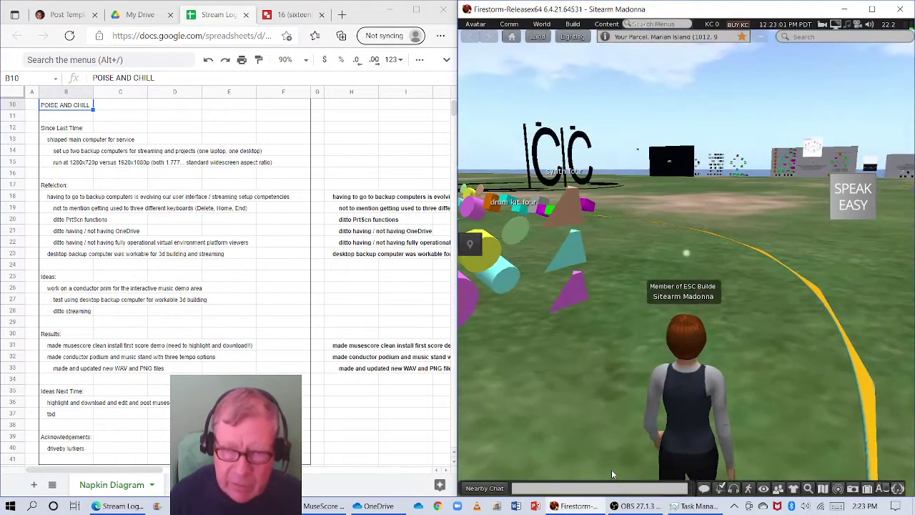
key(Up)
key(Left)
key(Right)
key(Right)
key(Up)
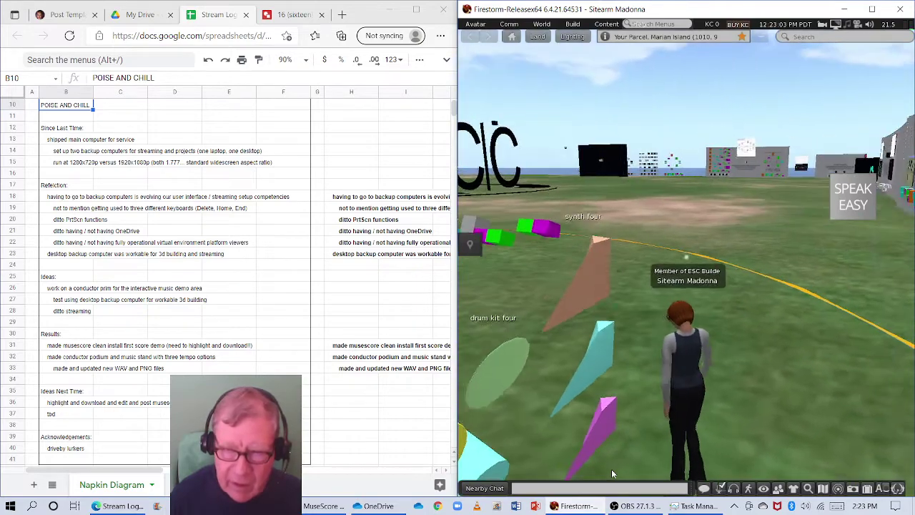
key(Left)
key(Up)
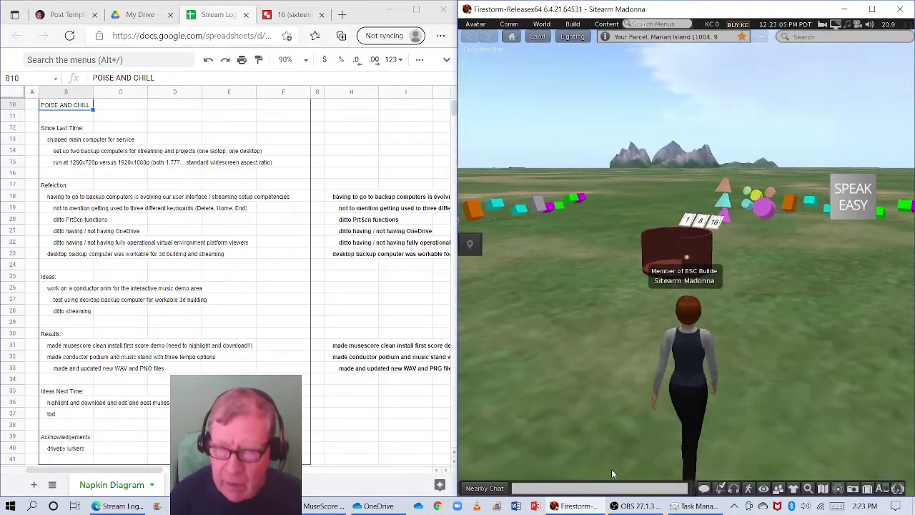
key(Left)
key(Up)
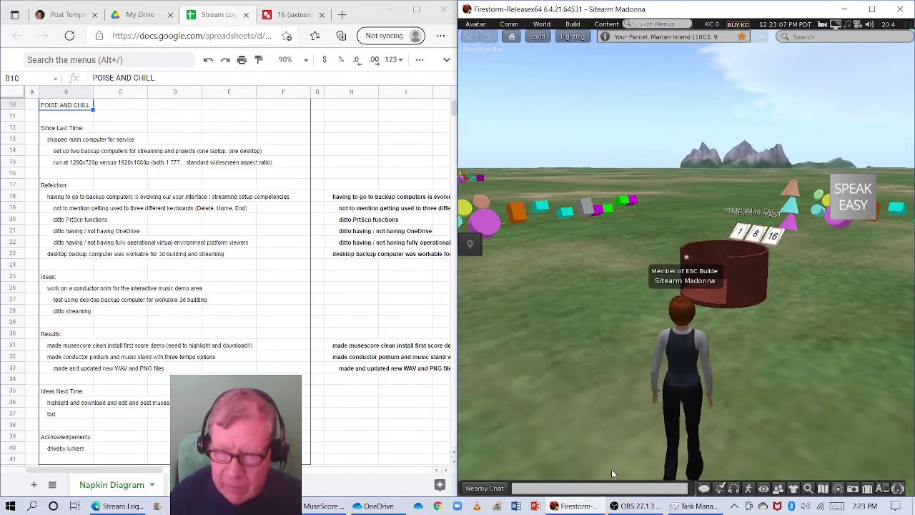
key(Right)
key(Up)
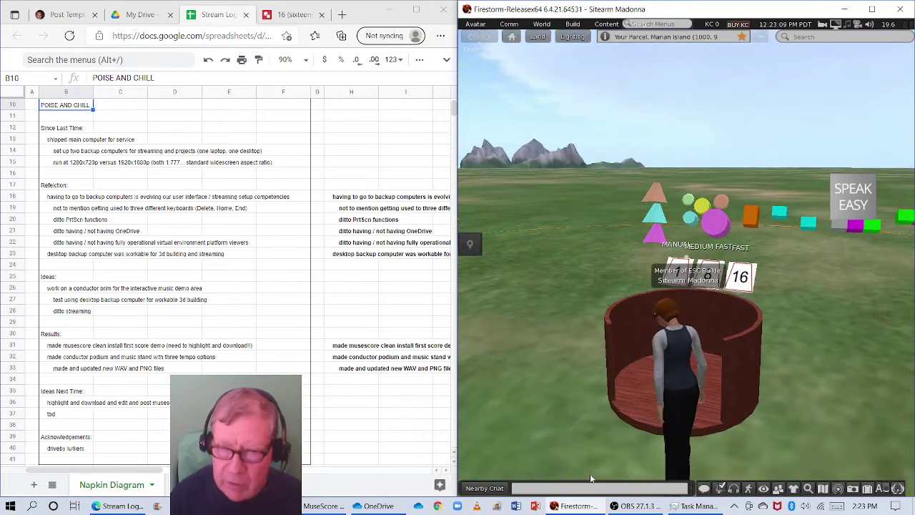
key(Down)
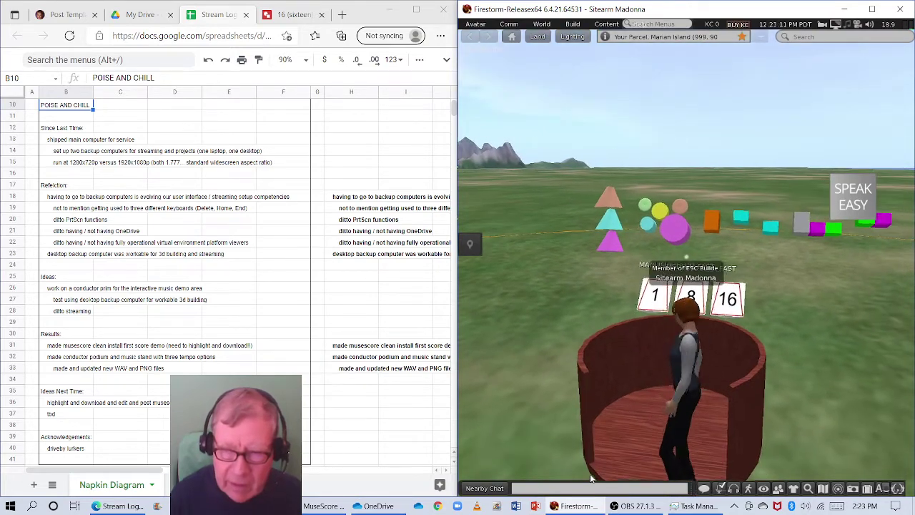
key(Right)
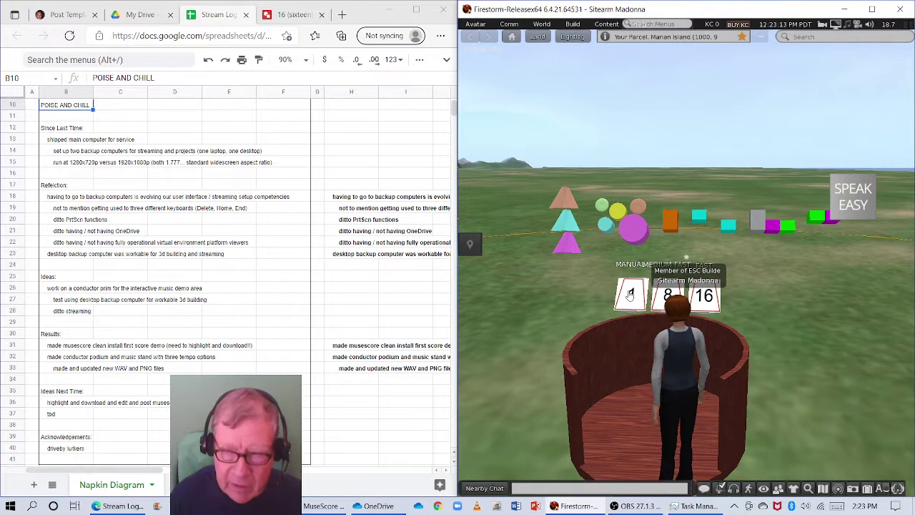
Trigger the MANUAL 1 card twice on the podium's music stand, followed by the MEDIUM FAST 8 card and the MANUAL 1 card again.
click(630, 294)
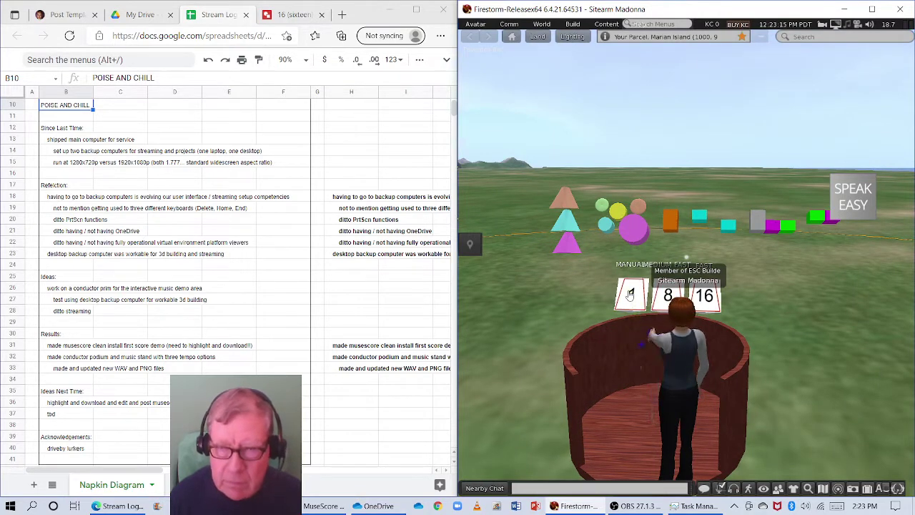
click(630, 293)
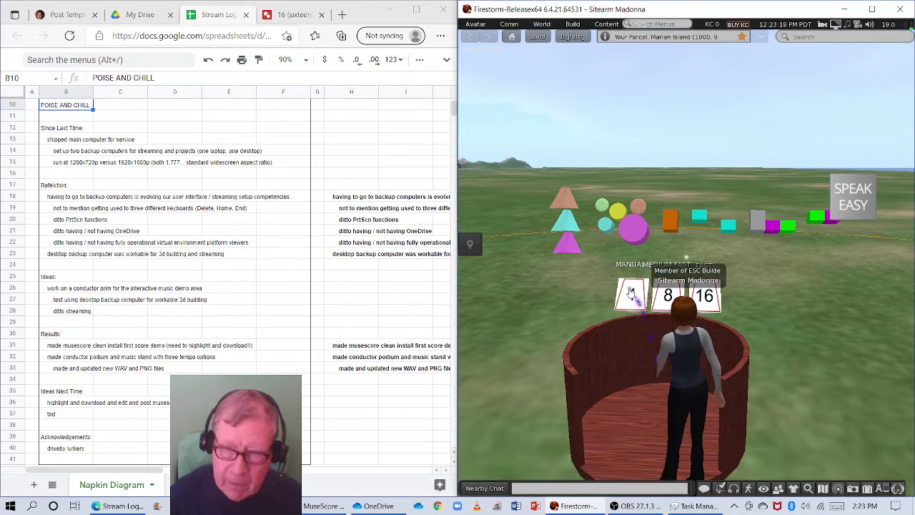
key(Right)
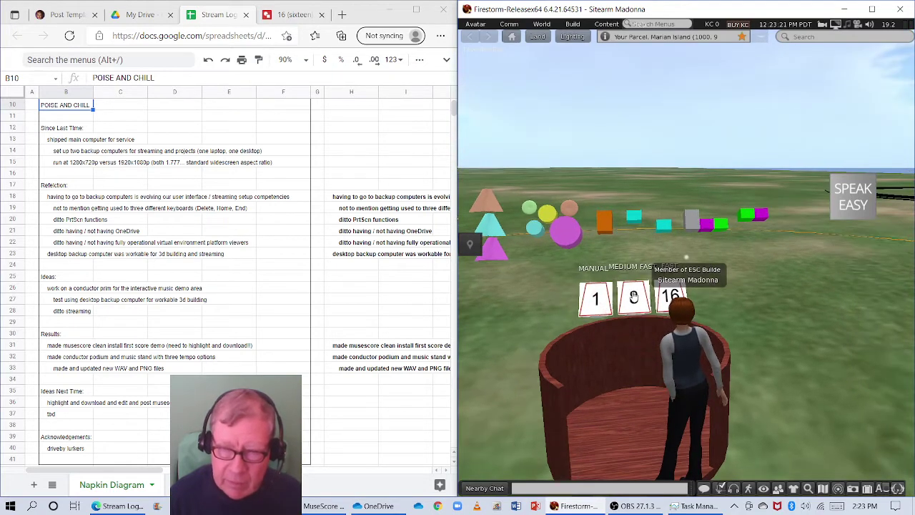
click(632, 294)
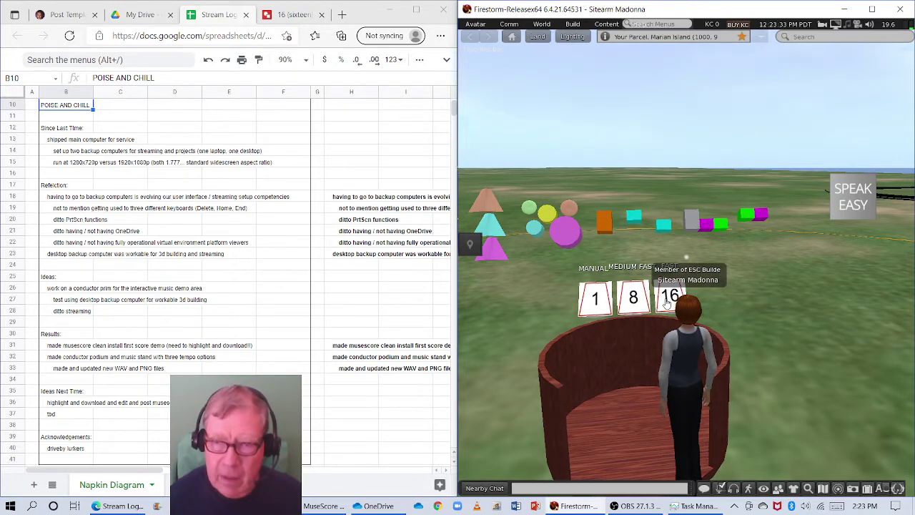
click(599, 300)
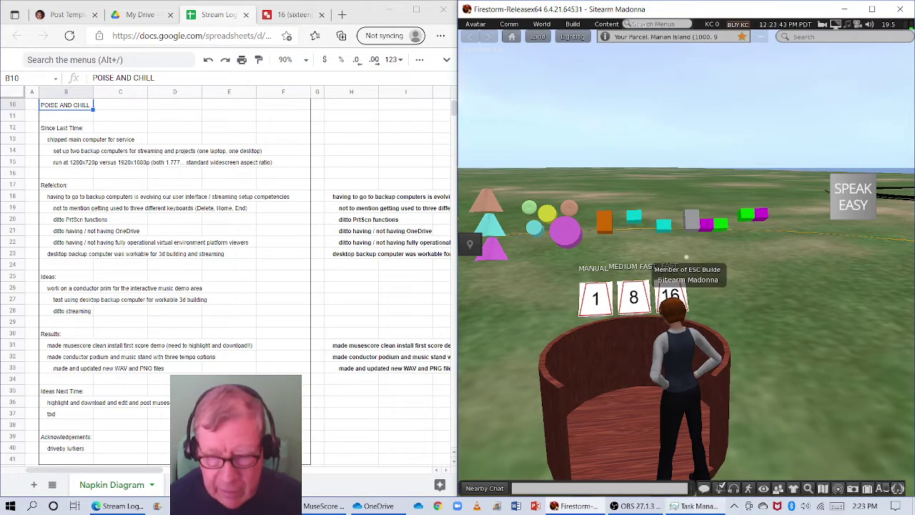
Bring up OBS to check the live stream and its audio levels, and return to the Firestorm viewer.
click(638, 505)
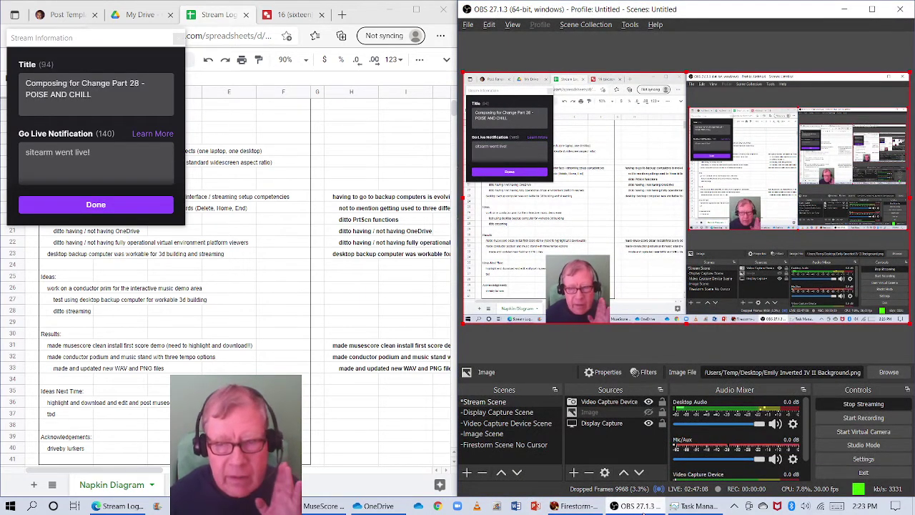
mouse_move(673, 506)
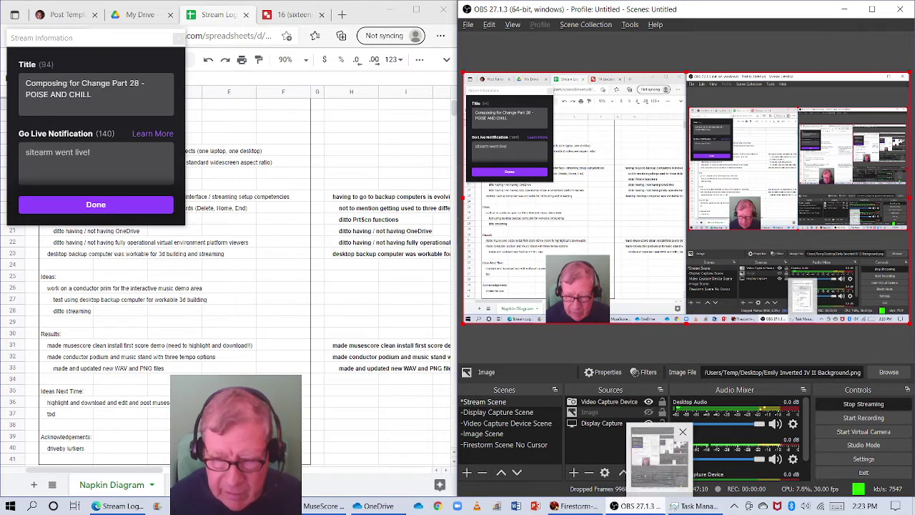
click(629, 505)
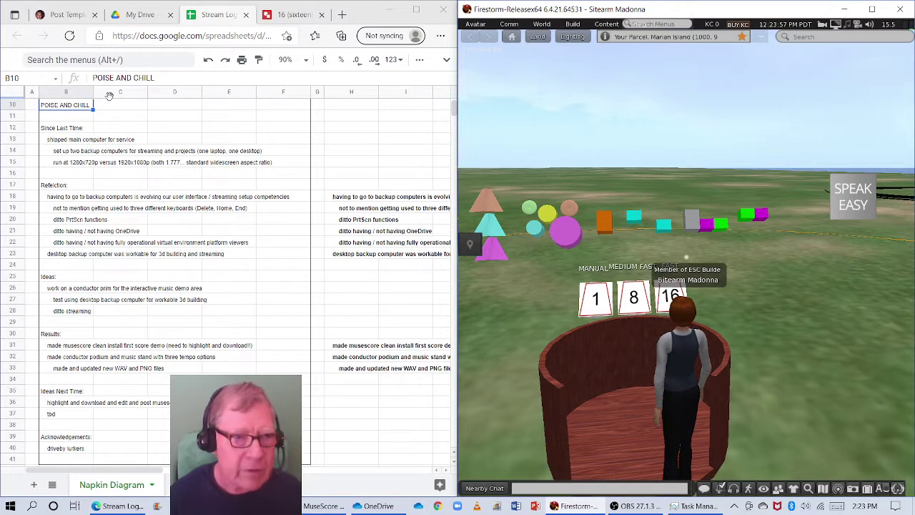
Review the Since Last Time notes and the bold Reflection line in row 18 of the stream log spreadsheet.
click(96, 144)
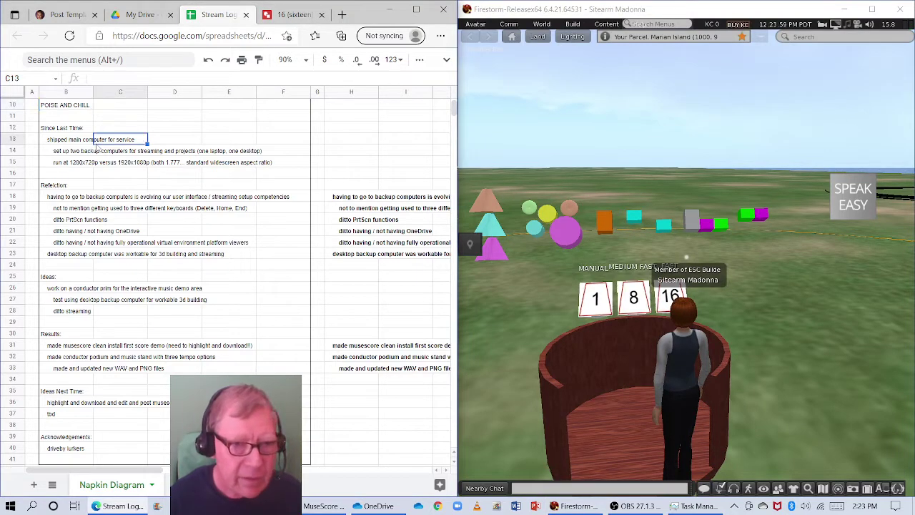
click(88, 153)
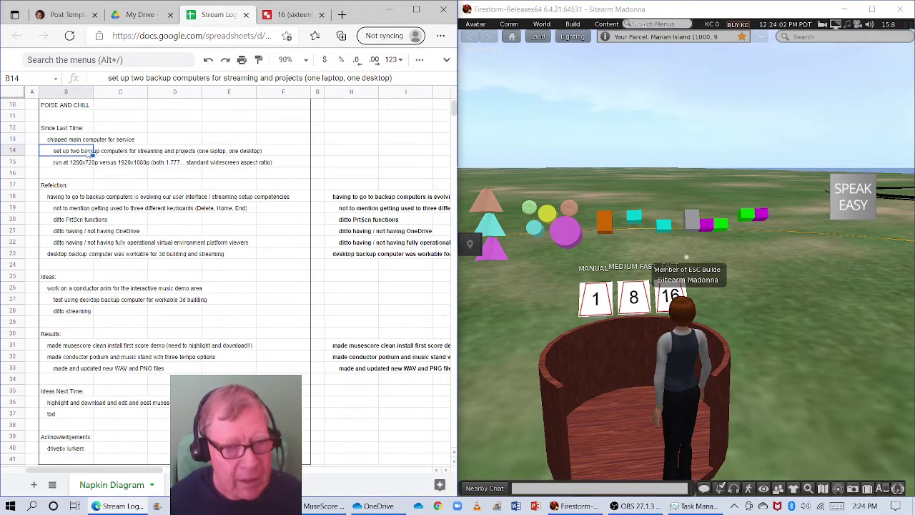
click(350, 198)
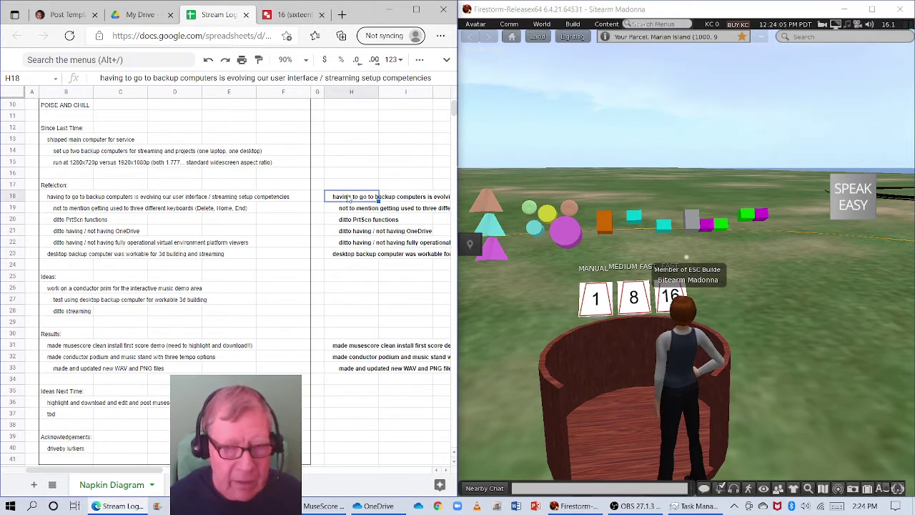
key(Right)
key(Right)
key(Right)
key(Left)
key(Left)
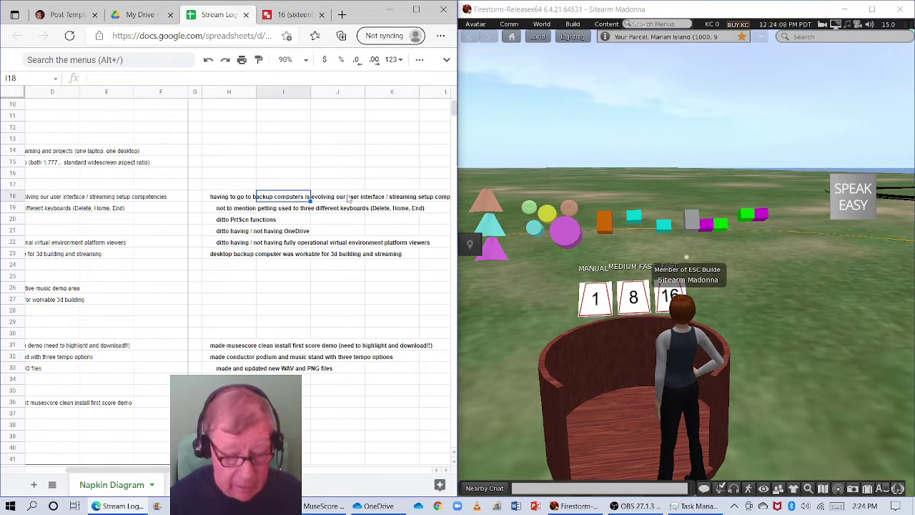
key(Left)
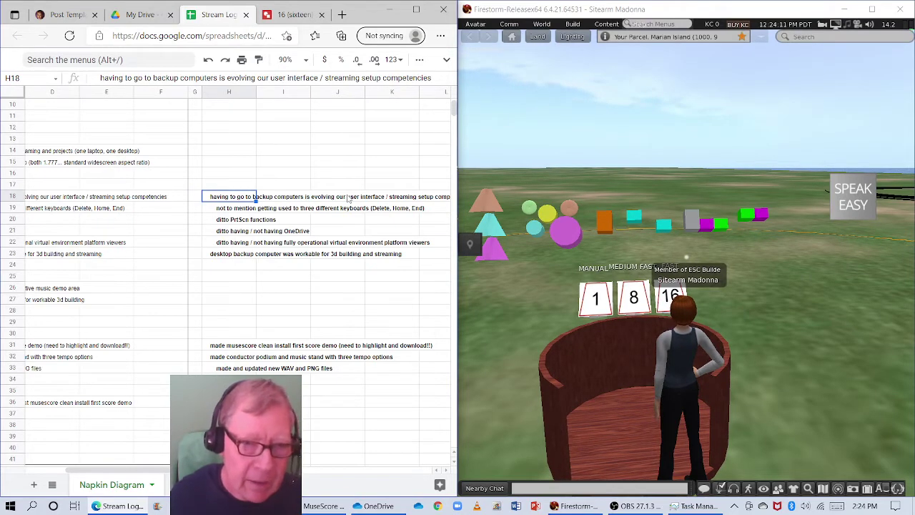
key(Right)
key(Right)
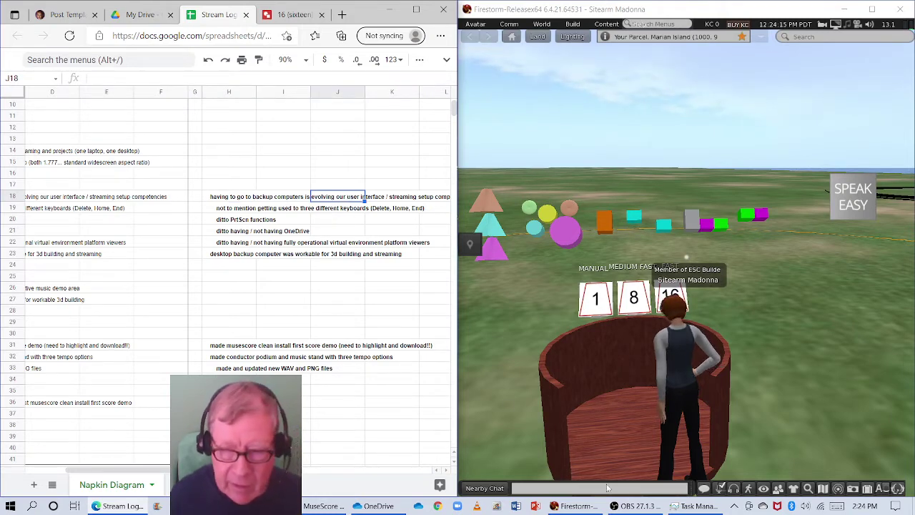
Check the stream in OBS and view the Conductor MANUAL 1 Beat score in MuseScore.
click(622, 505)
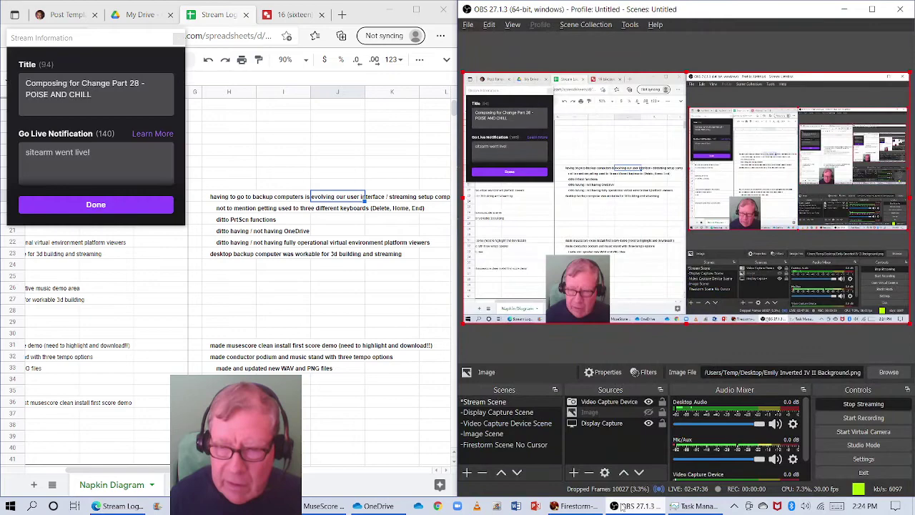
click(621, 505)
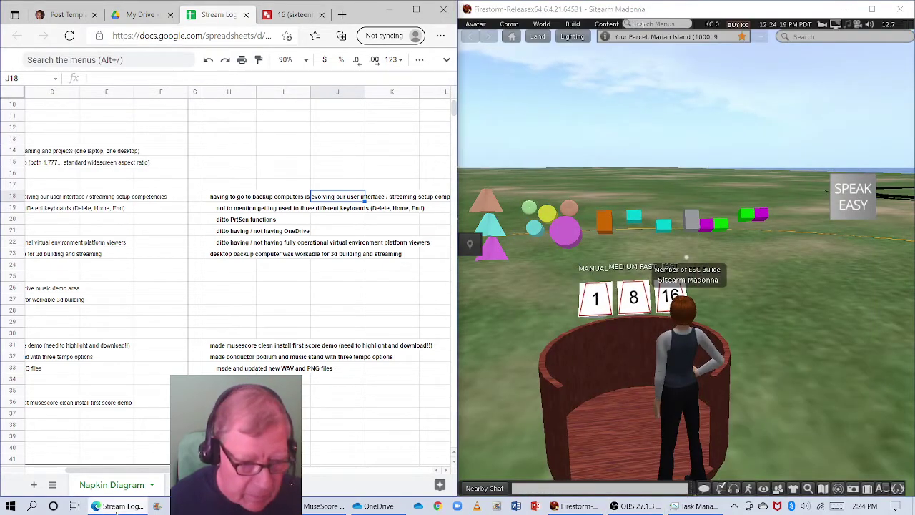
click(325, 505)
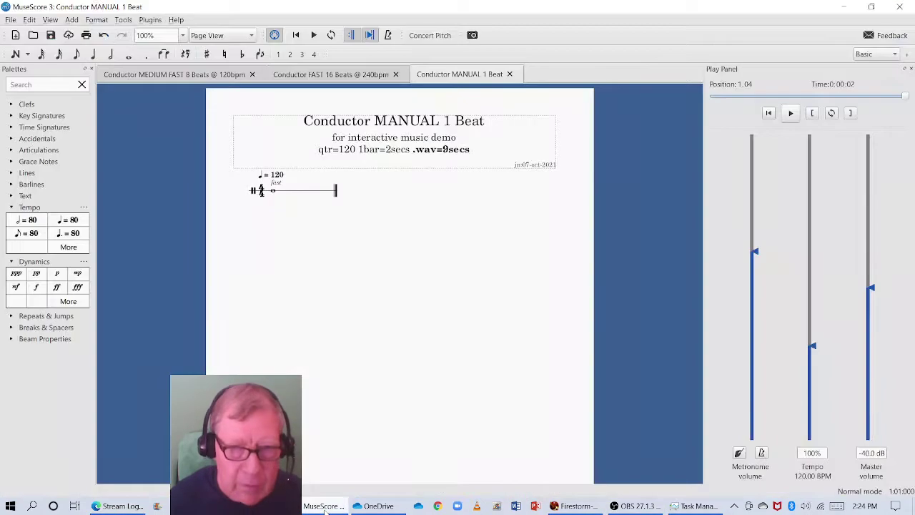
click(325, 506)
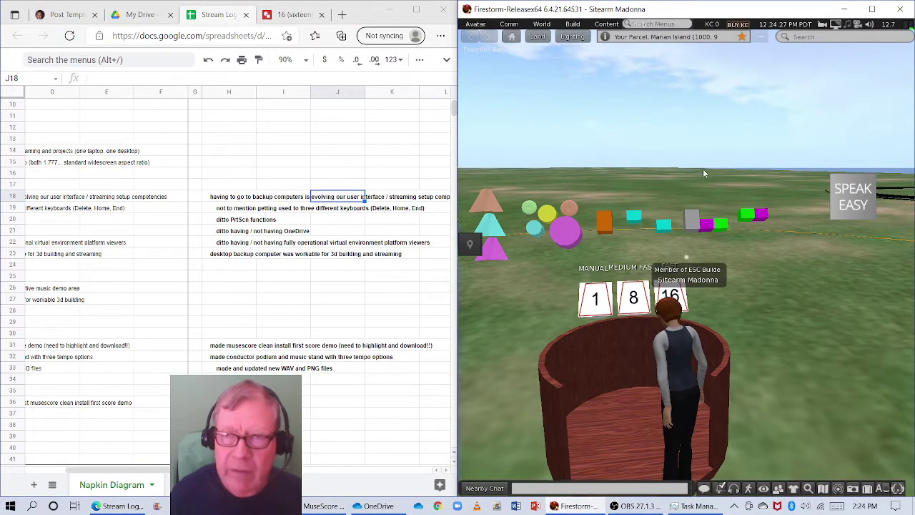
Maximize the Firestorm window, and go through the Reflection notes in cells H19 to H23 of the stream log.
click(872, 9)
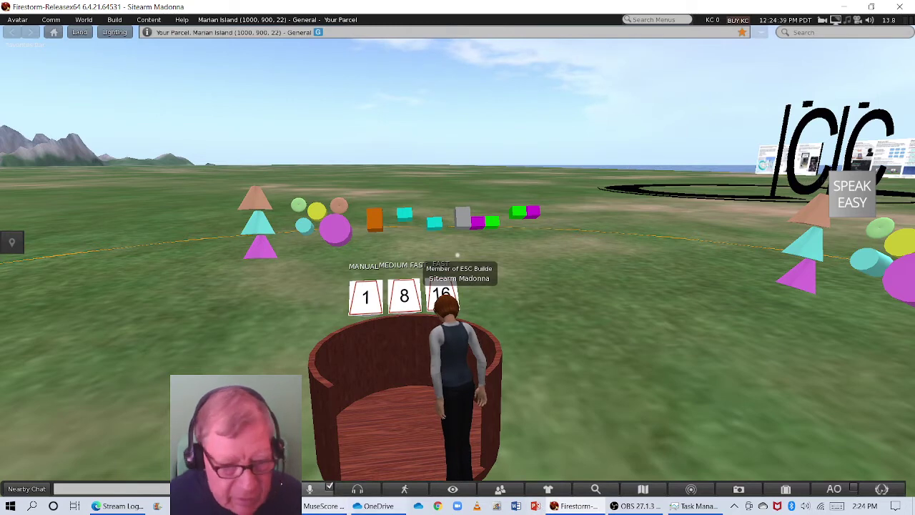
click(131, 506)
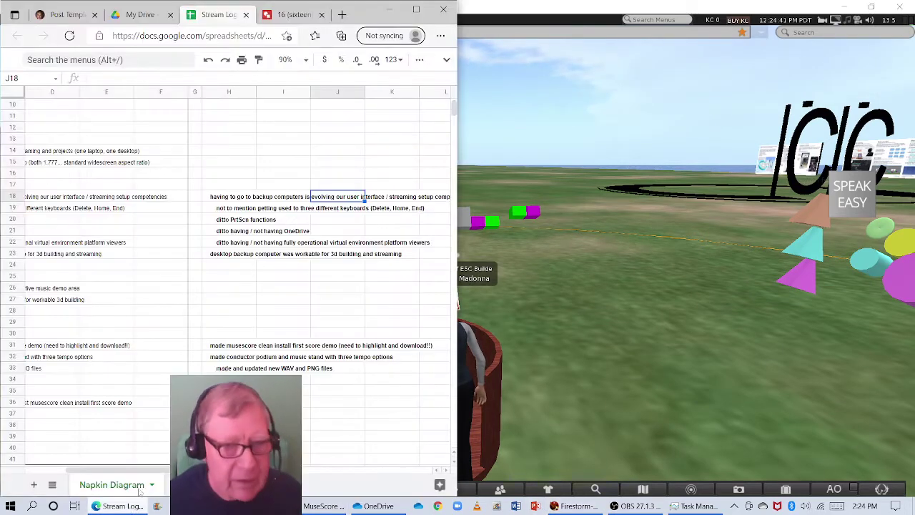
click(245, 210)
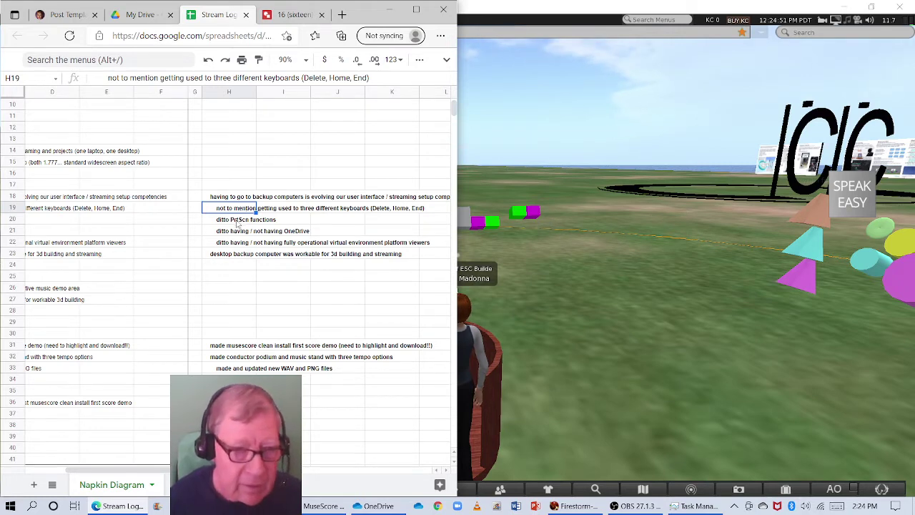
click(237, 221)
click(229, 234)
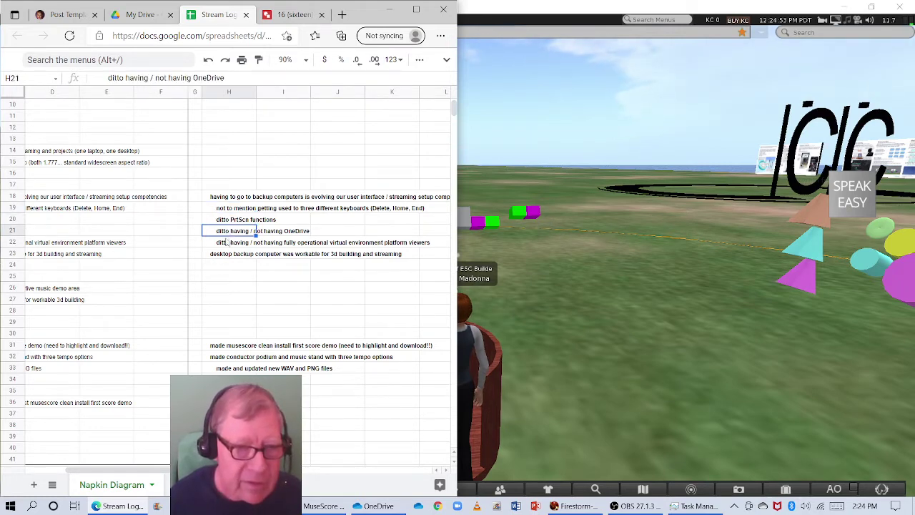
click(226, 245)
click(220, 259)
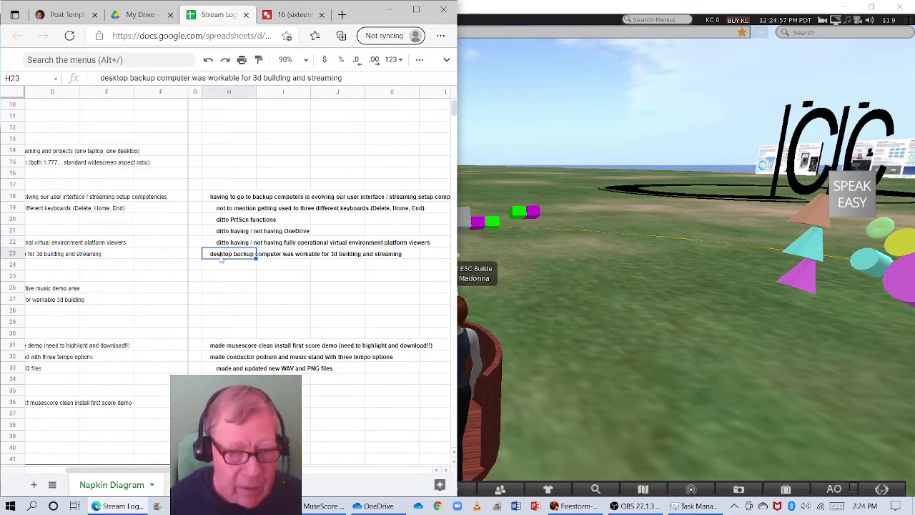
click(636, 353)
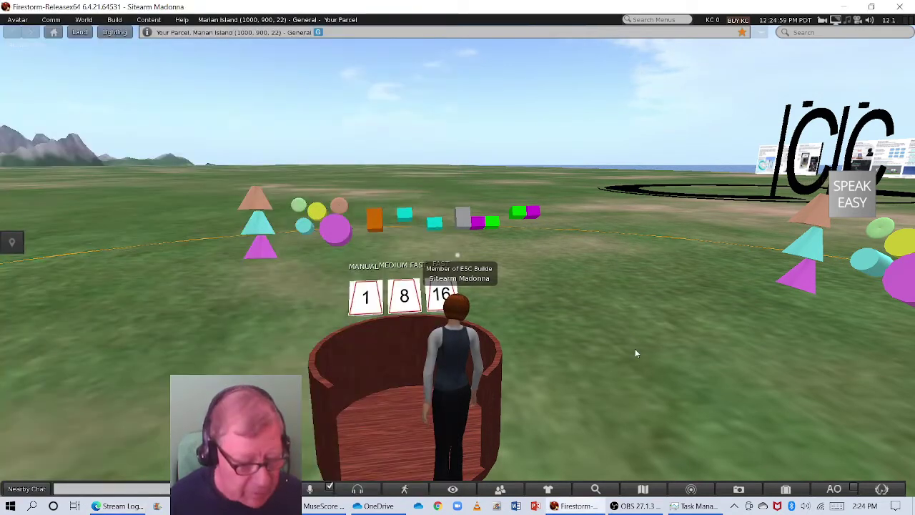
Glance at the stream log spreadsheet, and in Firestorm walk the avatar back off the conductor podium to face it from behind.
key(alt+Tab)
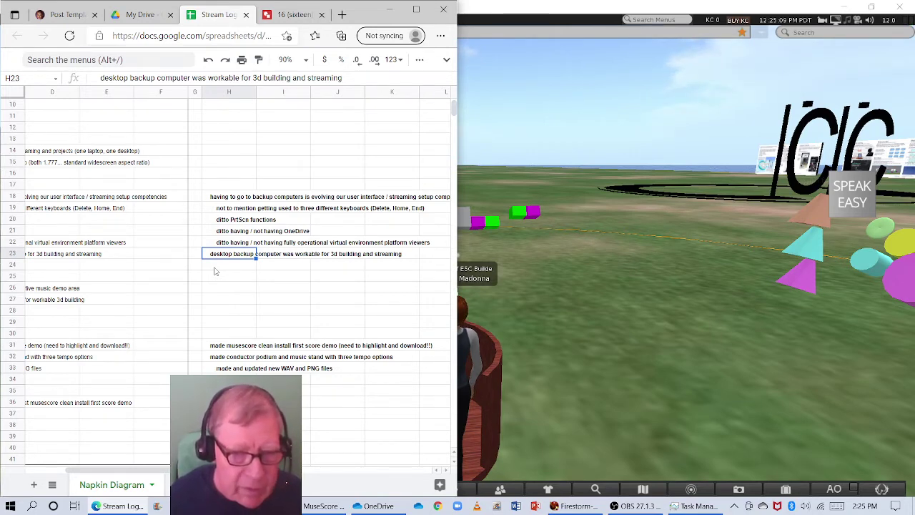
click(571, 410)
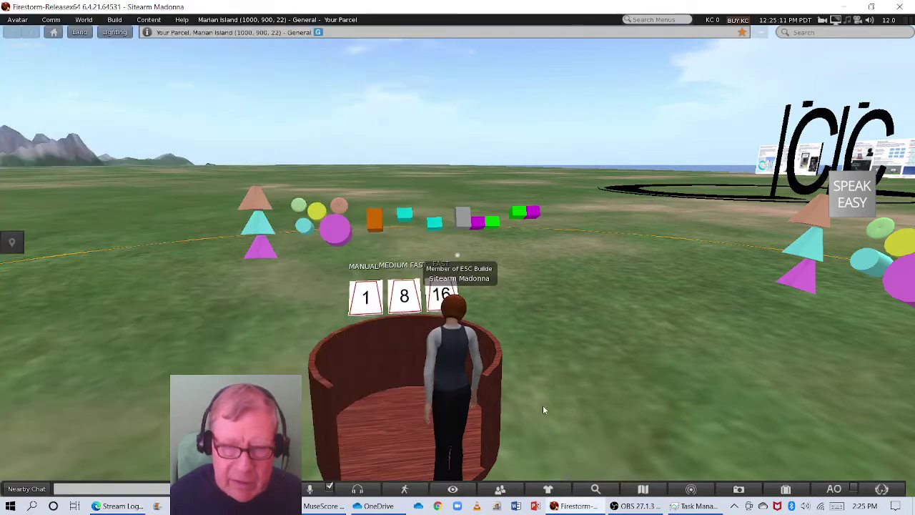
key(Down)
key(Right)
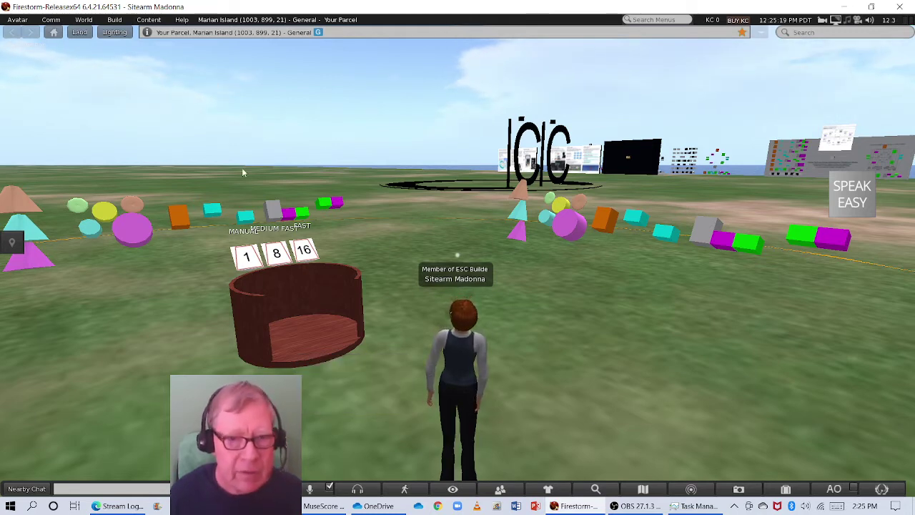
key(Left)
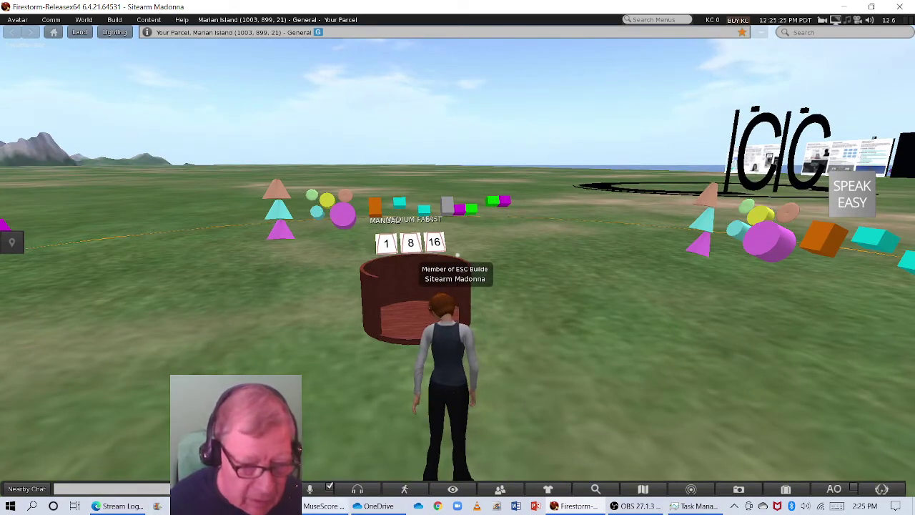
Switch to MuseScore and play the Conductor MANUAL 1 Beat score.
mouse_move(300, 505)
click(341, 464)
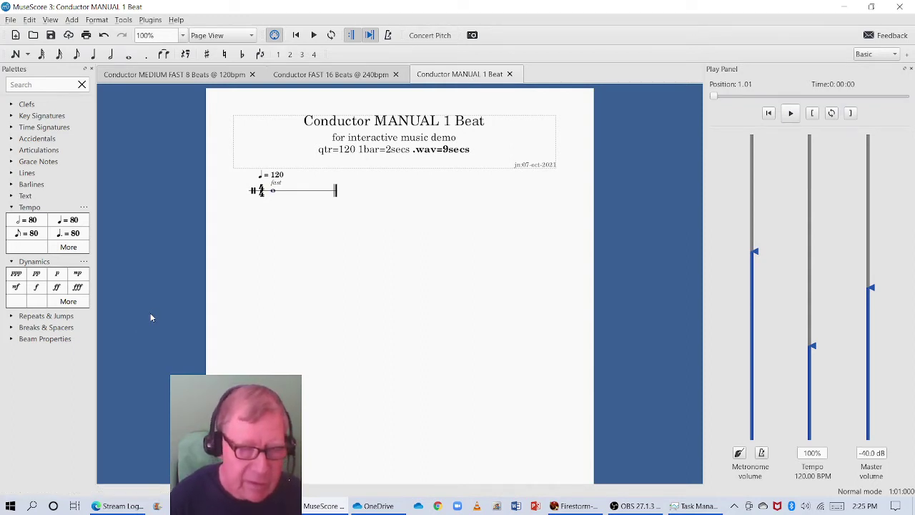
key(space)
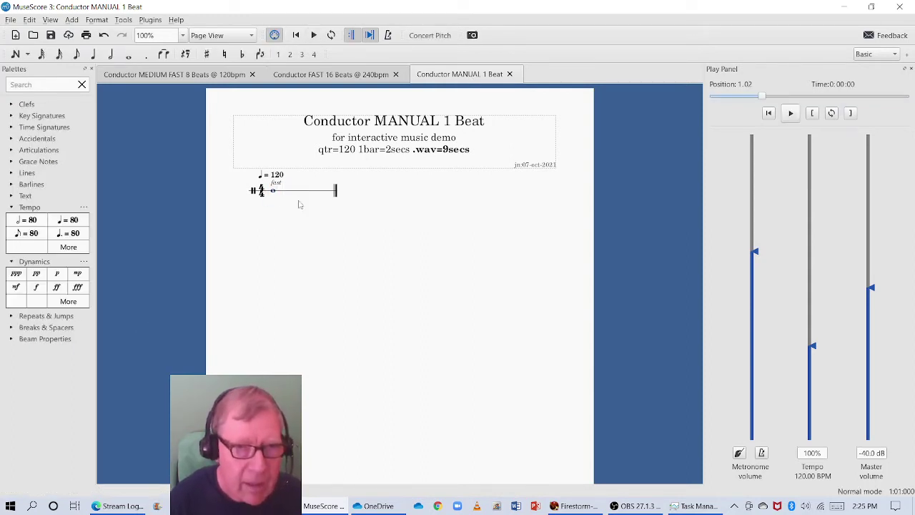
Play the opening of the Conductor MEDIUM FAST 8 Beats @ 120bpm score and of the FAST 16 Beats @ 240bpm score.
click(197, 75)
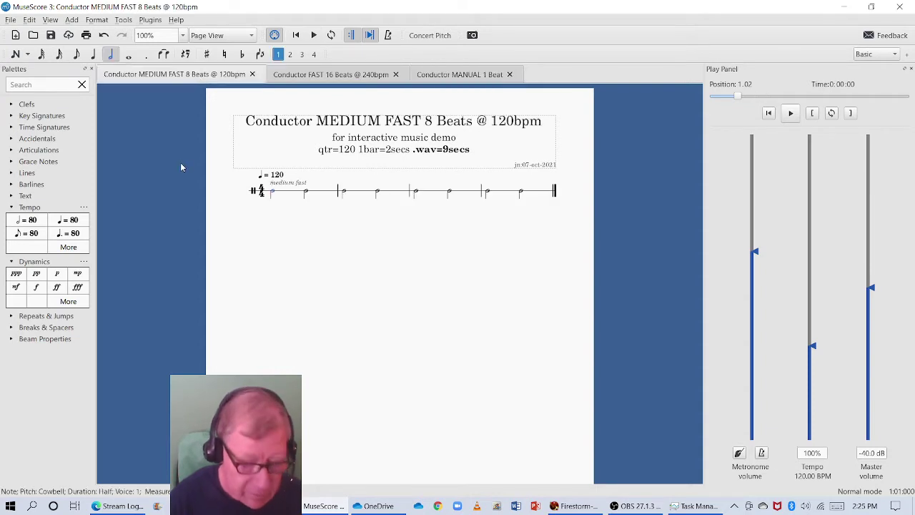
key(space)
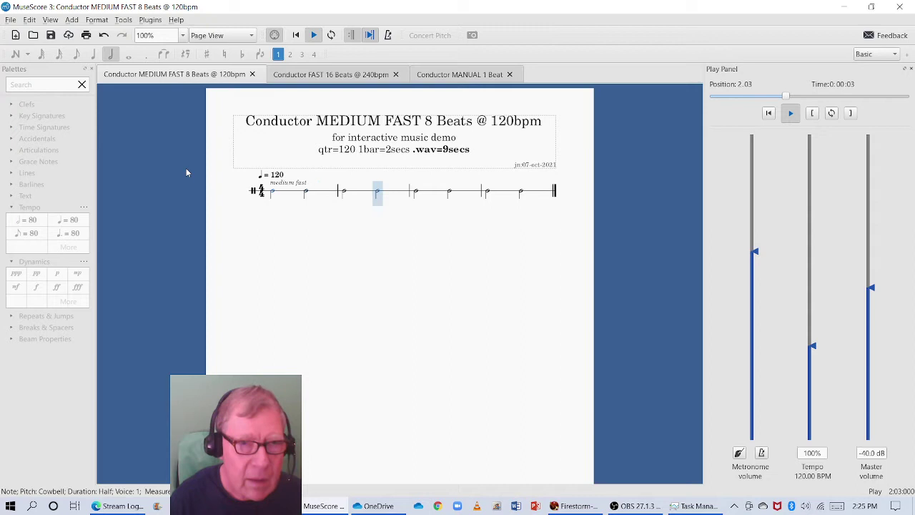
key(space)
click(342, 74)
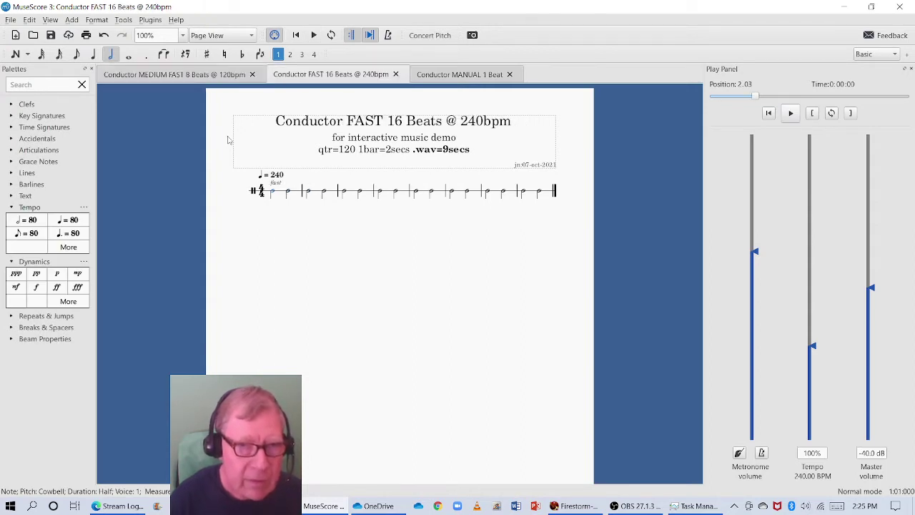
key(space)
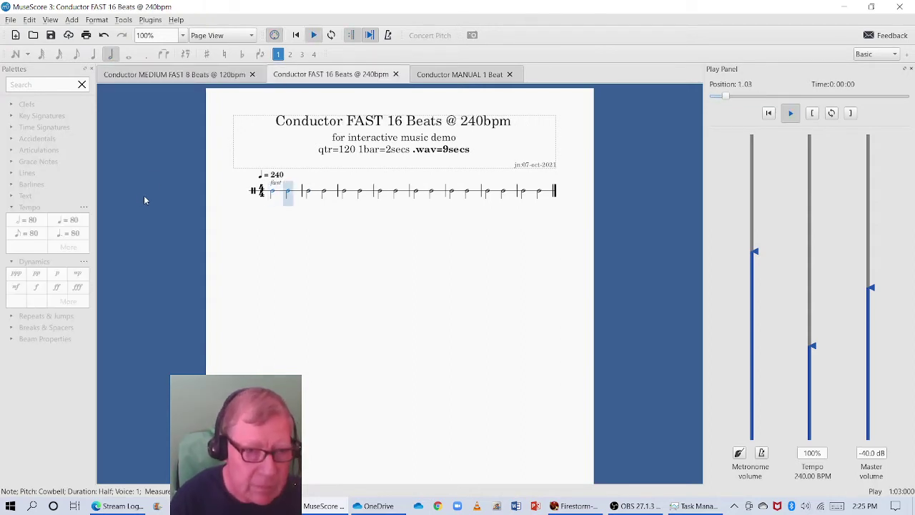
key(space)
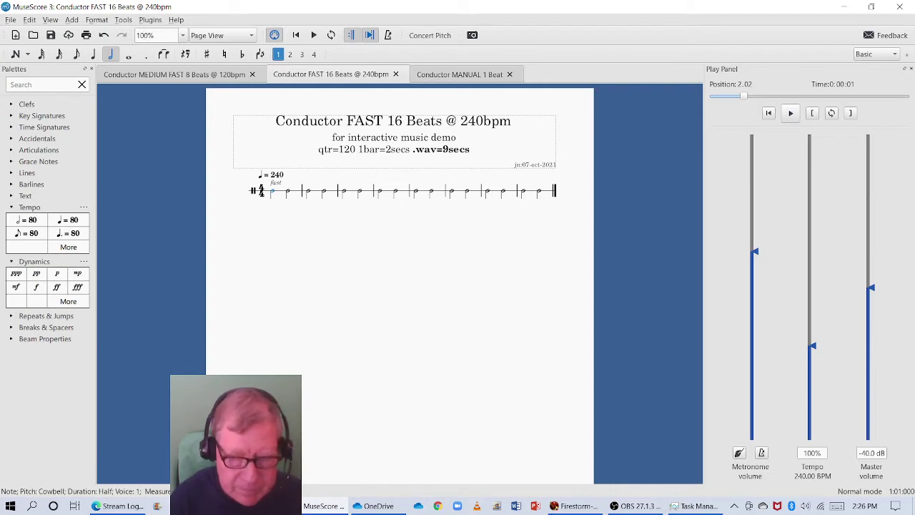
Open the Downloads folder from the desktop, maximize it, and select 1 (one).png among the tempo card images.
click(325, 505)
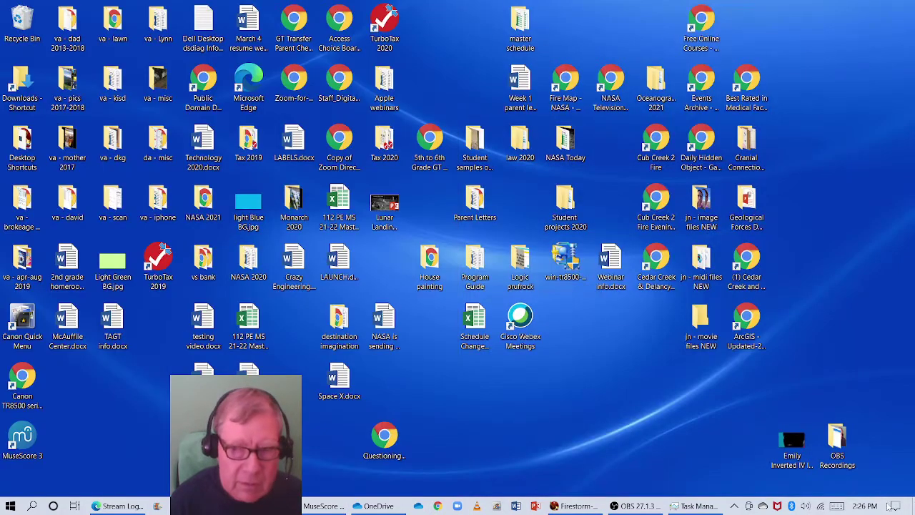
click(32, 95)
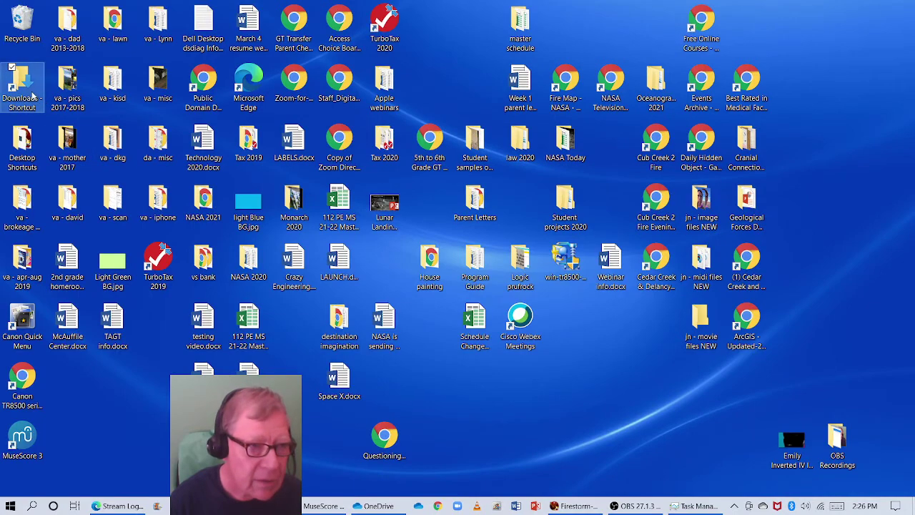
double_click(32, 95)
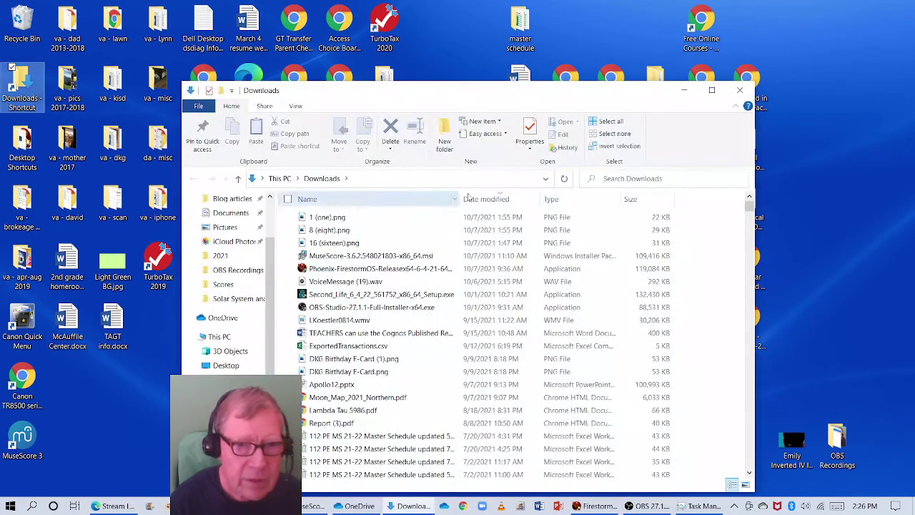
click(712, 91)
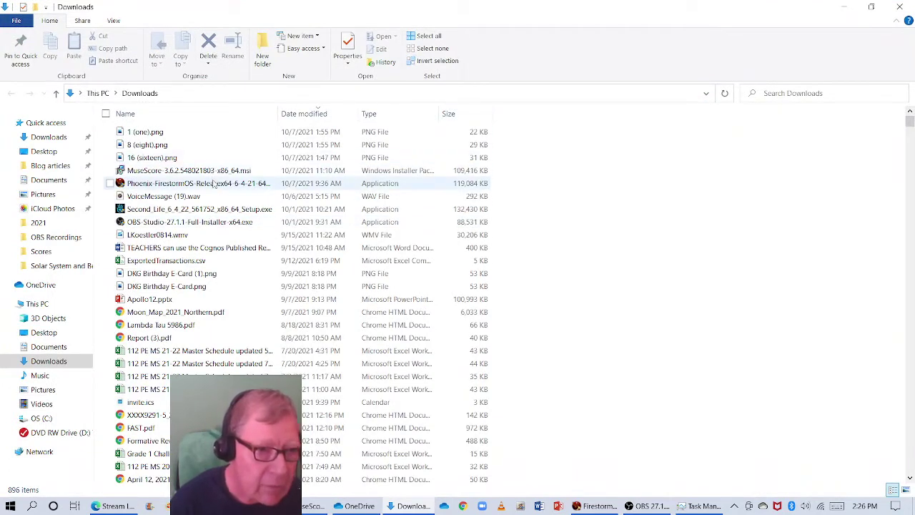
double_click(167, 133)
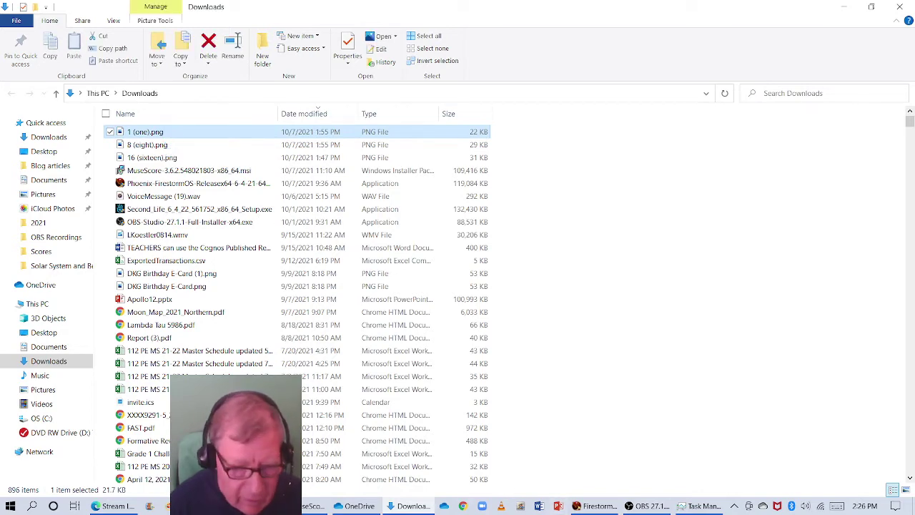
Show the 16 (sixteen) Google Drawing in the browser and clear the Downloads window from behind it.
click(109, 506)
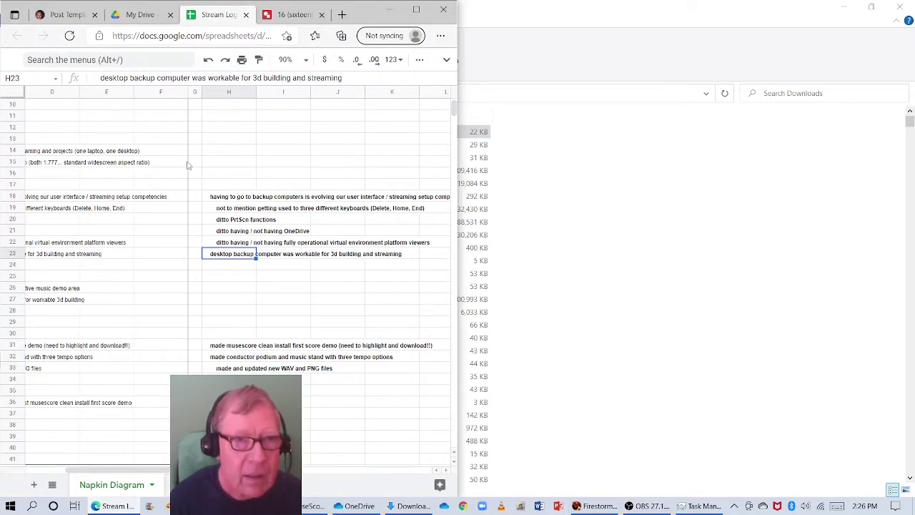
click(289, 14)
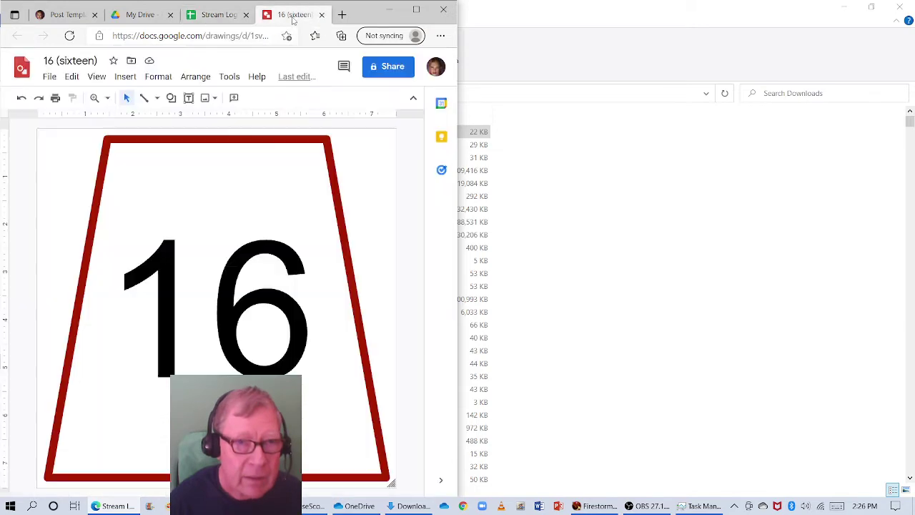
click(903, 6)
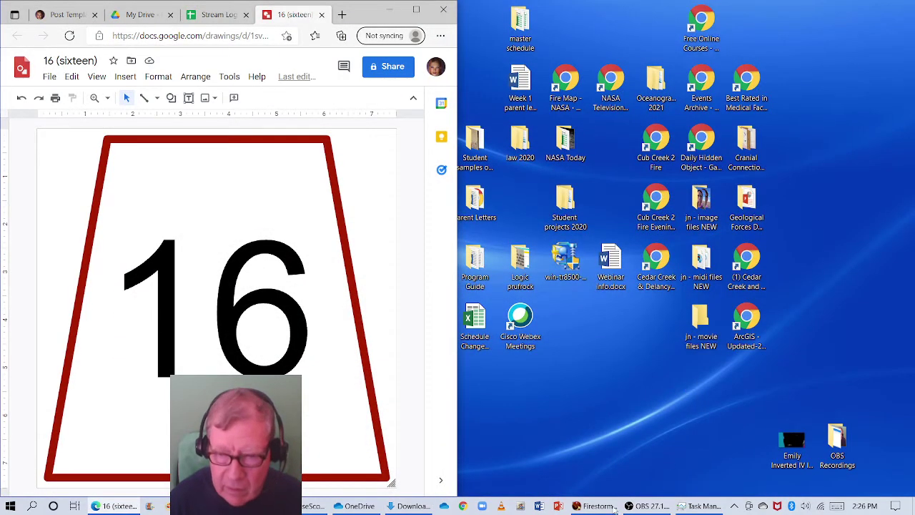
Return to Firestorm, zoom the camera in on the 1, 8 and 16 tempo cards, and pull back to frame the whole podium.
click(598, 505)
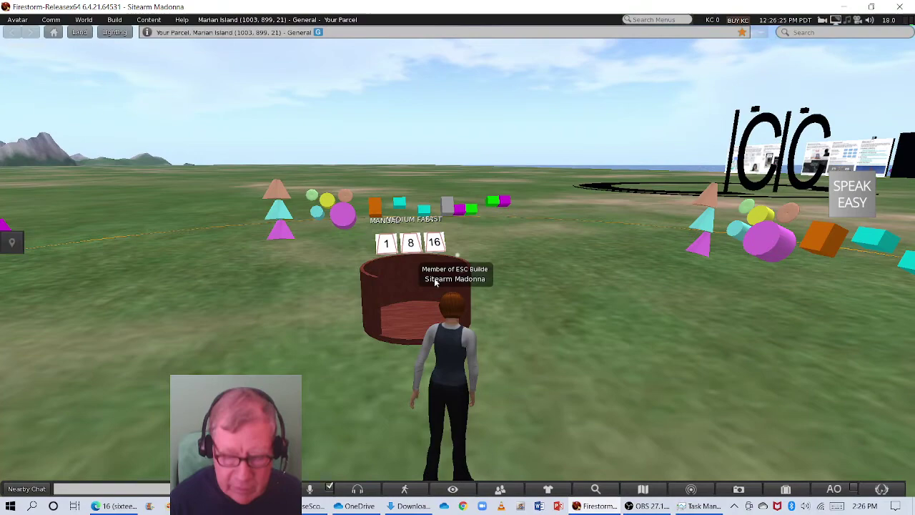
alt+click(441, 242)
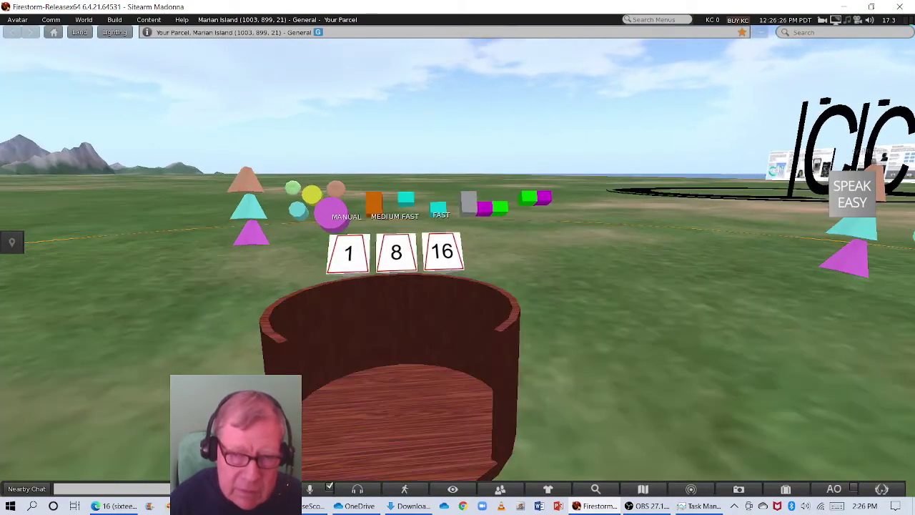
drag(441, 241, 440, 274)
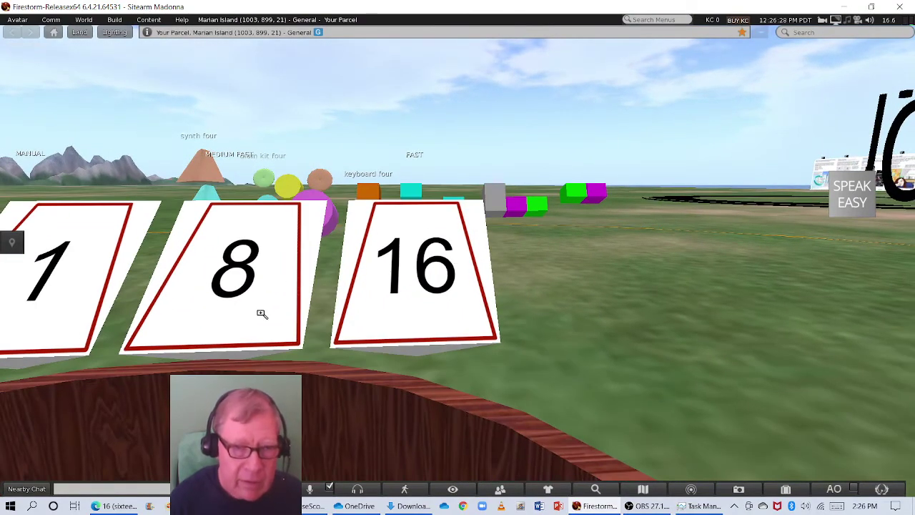
drag(262, 314, 261, 422)
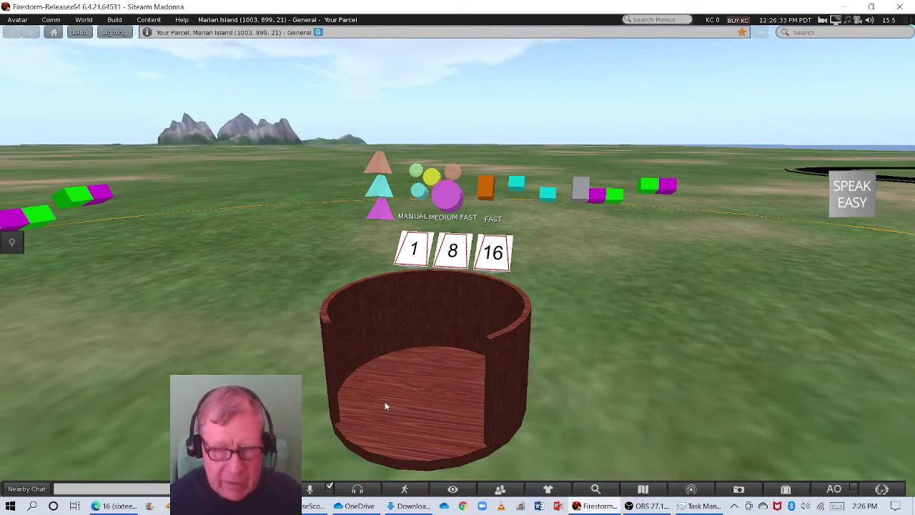
Bring up Task Manager's Performance readings over the virtual world, and return focus to Firestorm.
mouse_move(385, 406)
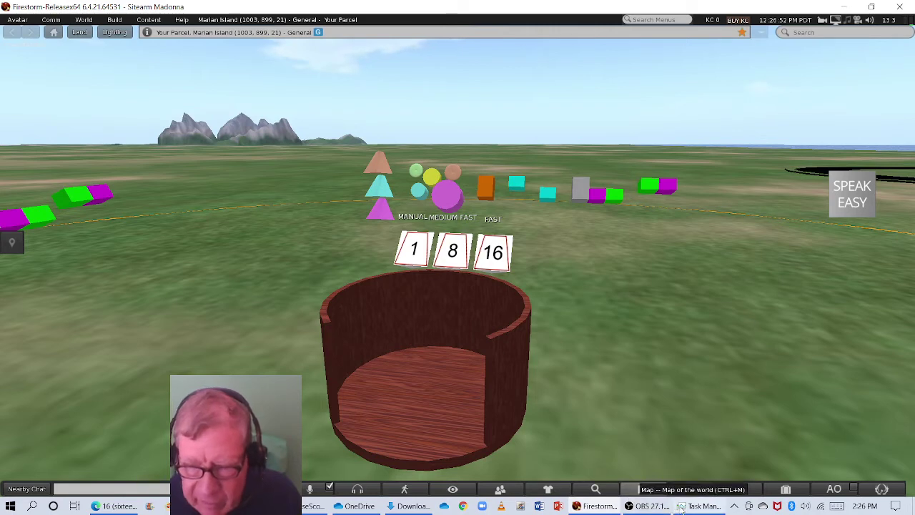
click(683, 506)
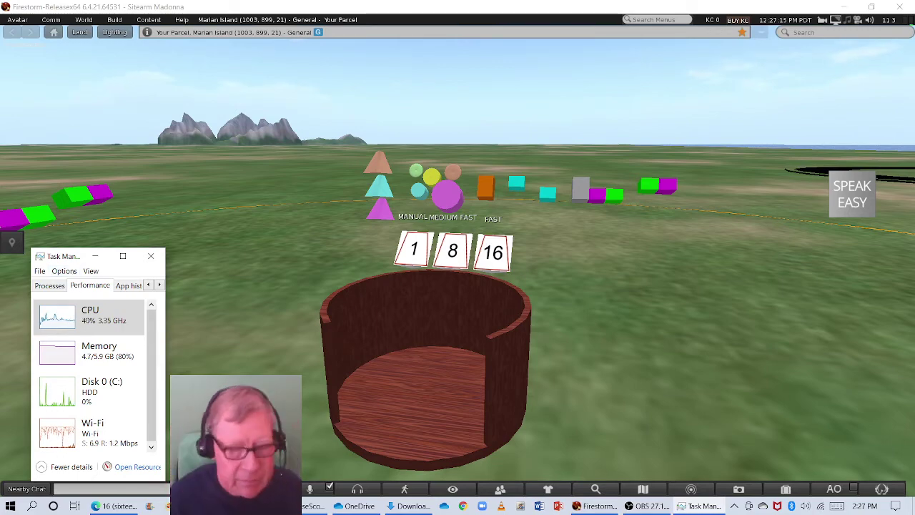
key(alt+Tab)
Fly the avatar from the podium around the instrument circle, past the Hybrid Tech display walls, and back toward the orchestra area.
key(Up)
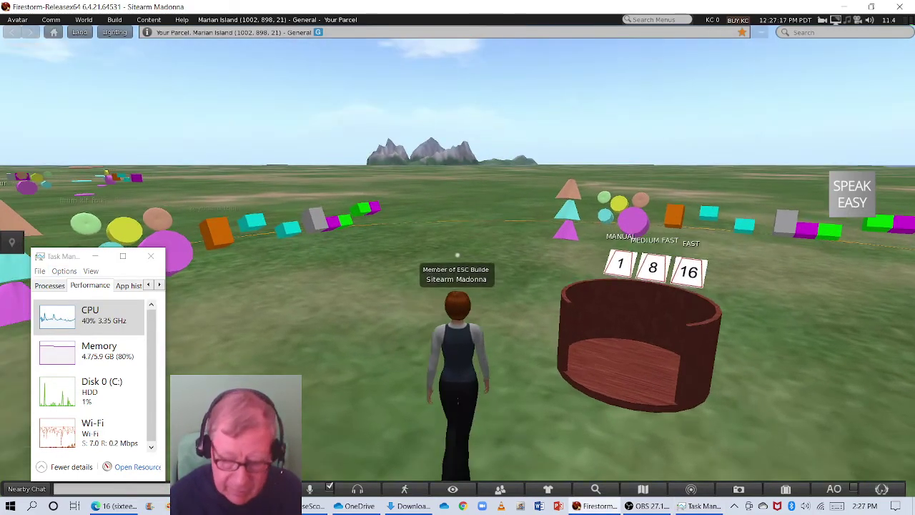
key(Page_Up)
key(Right)
key(Up)
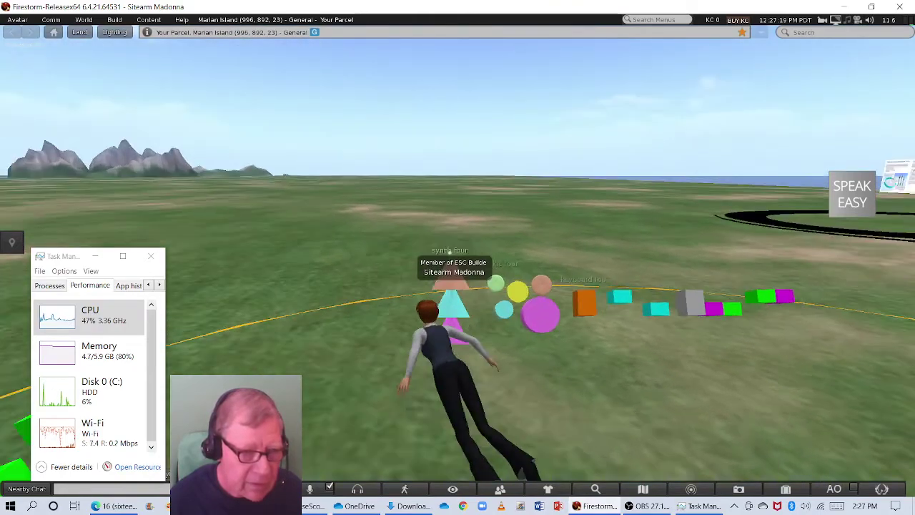
key(Right)
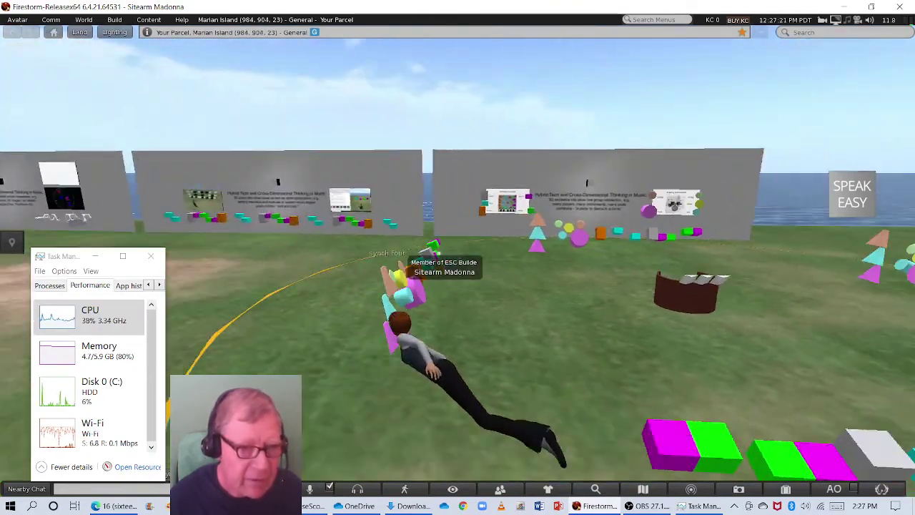
key(Left)
key(Up)
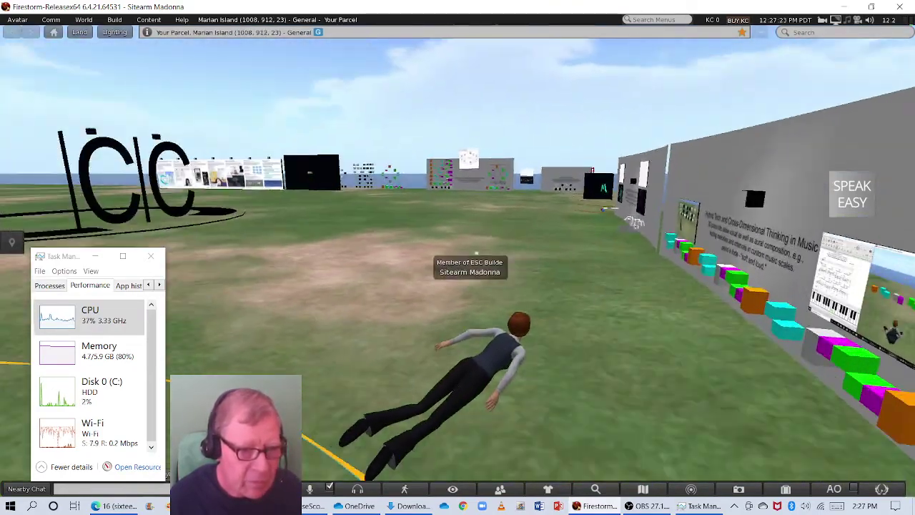
key(Right)
key(Up)
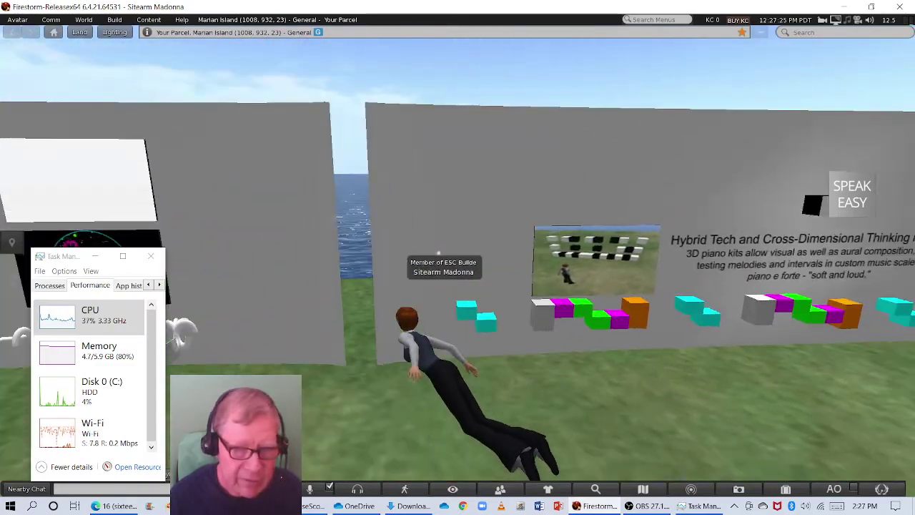
key(Right)
key(Up)
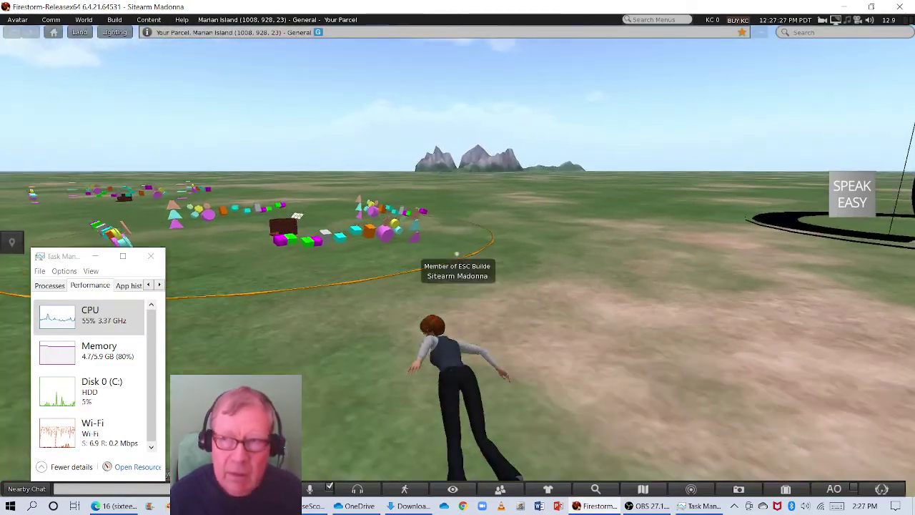
key(Up)
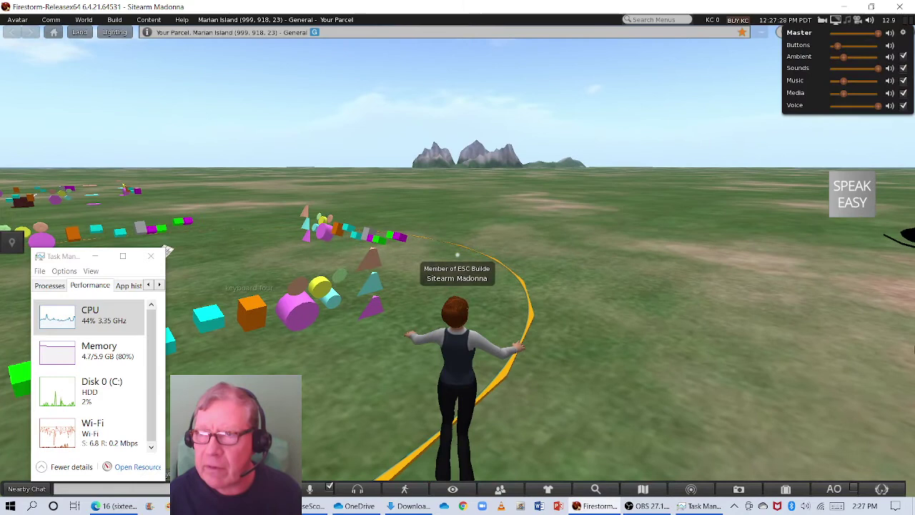
Check the viewer's volume sliders, and turn the landed avatar to face the instrument circle and the display wall.
mouse_move(835, 20)
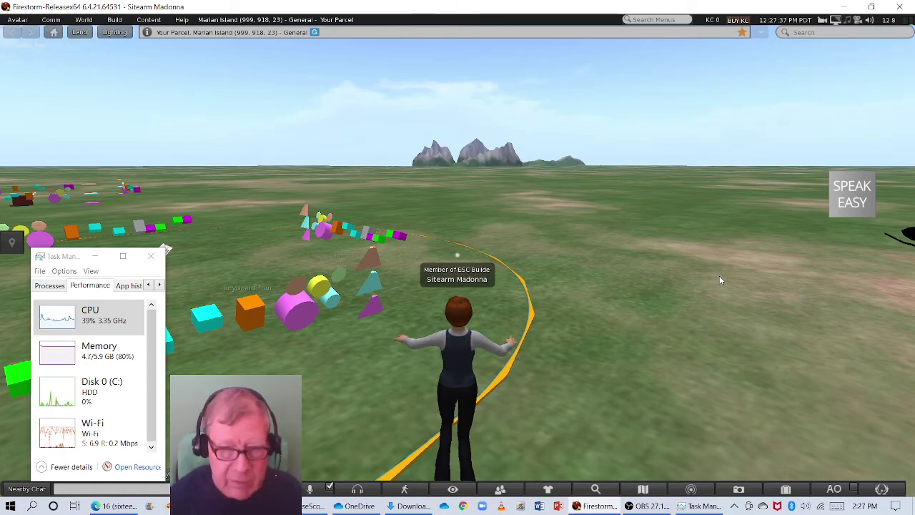
key(Left)
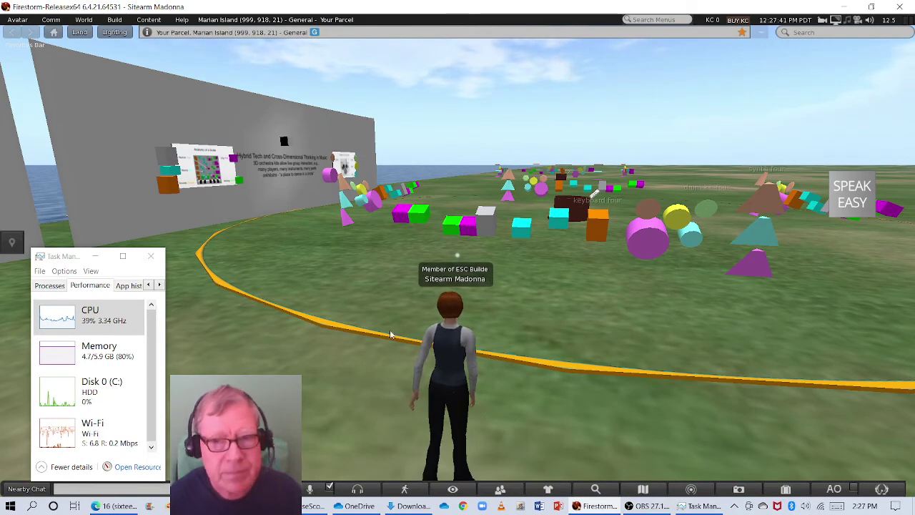
click(323, 506)
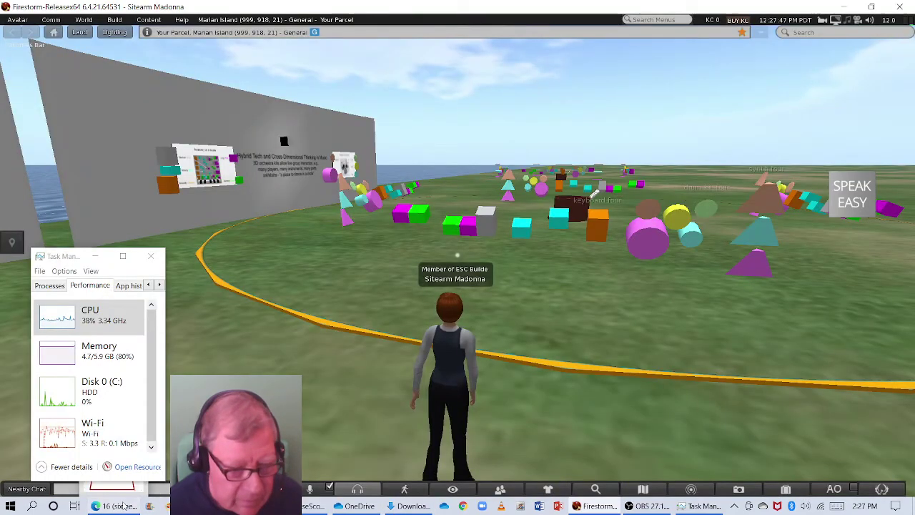
Switch to the browser's Stream Log spreadsheet, minimize Task Manager, and show row 23 from column A with the session's results in view.
click(123, 506)
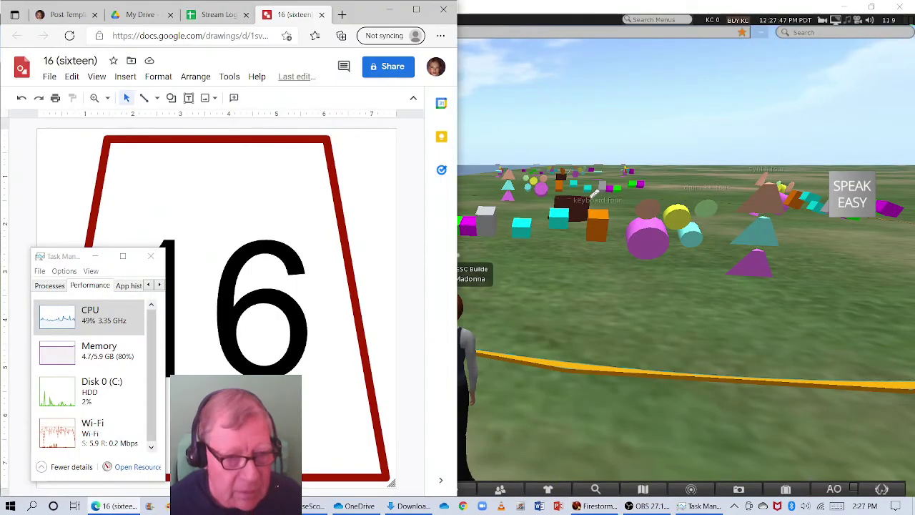
click(231, 14)
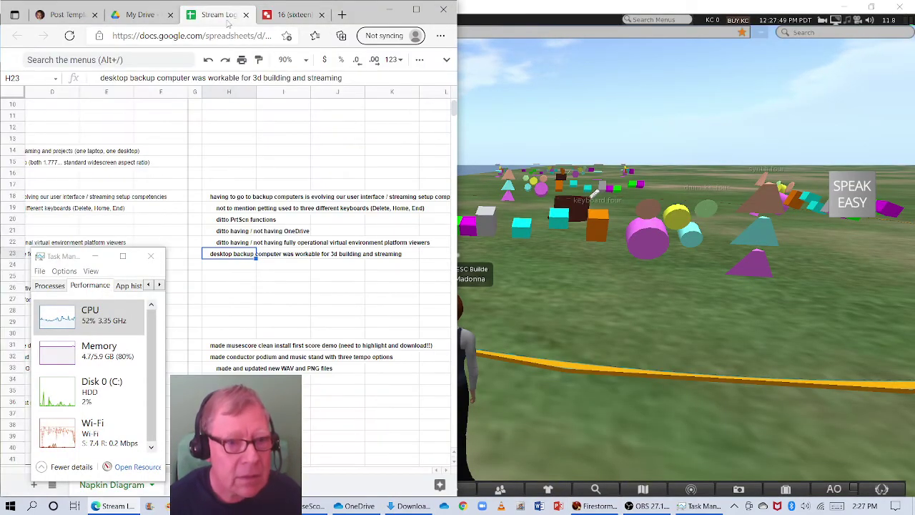
click(98, 257)
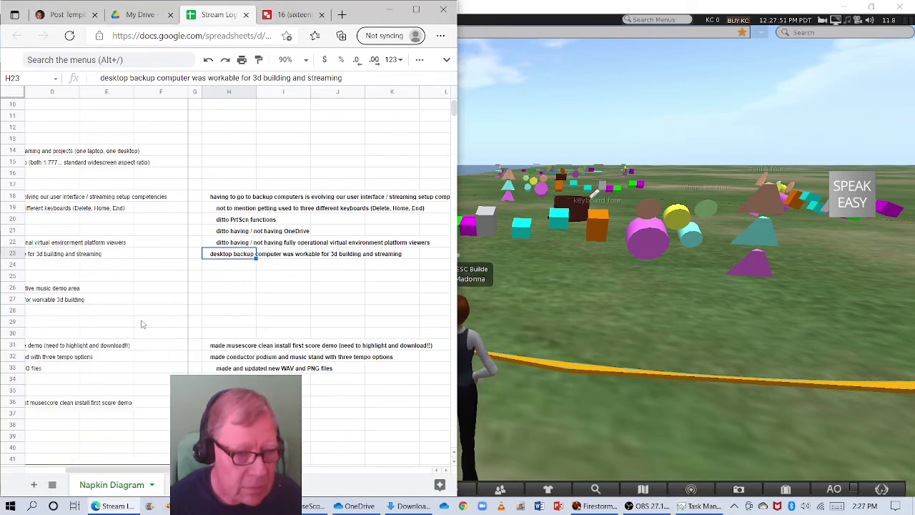
key(Left)
key(Home)
scroll(141, 330, down, 1)
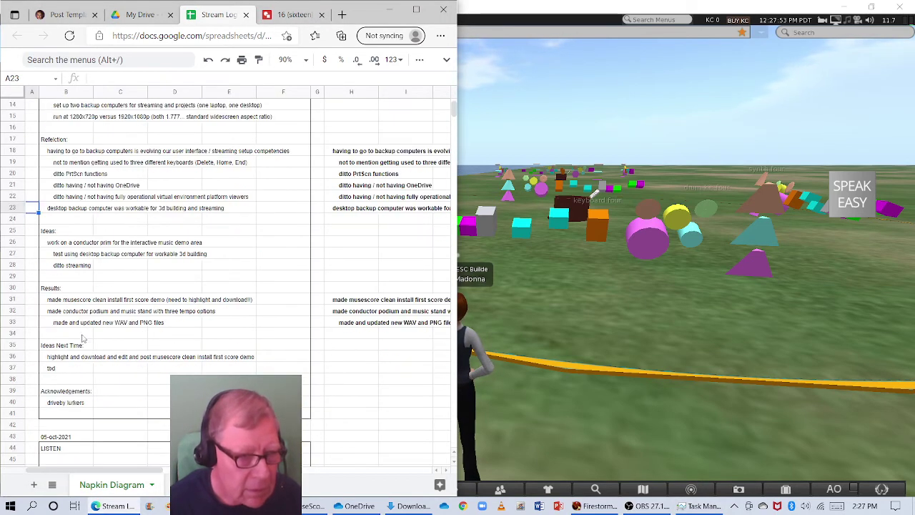
Highlight the first entries under Results and Ideas Next Time in the stream log, and switch to OBS.
click(93, 301)
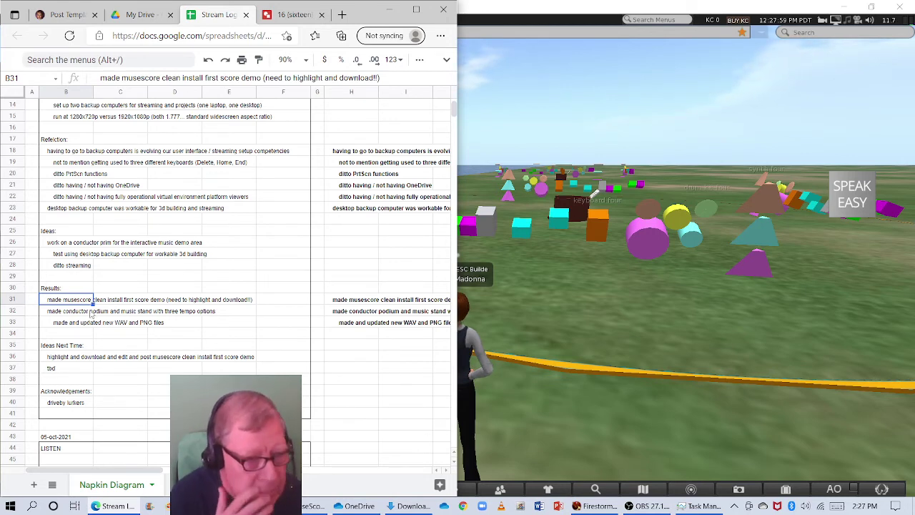
click(65, 358)
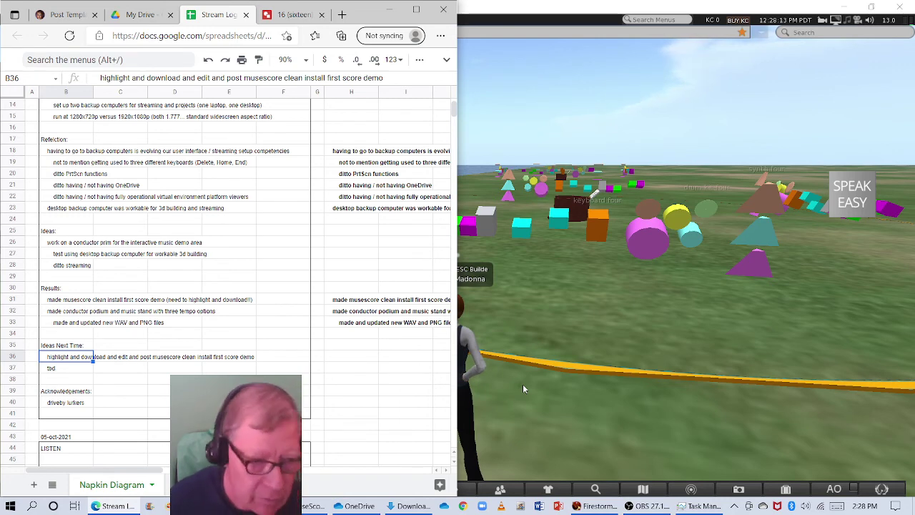
click(632, 509)
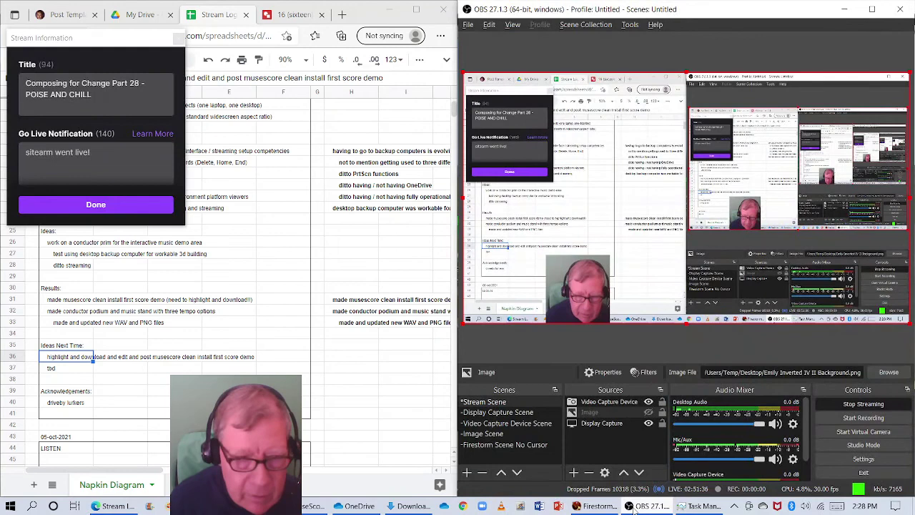